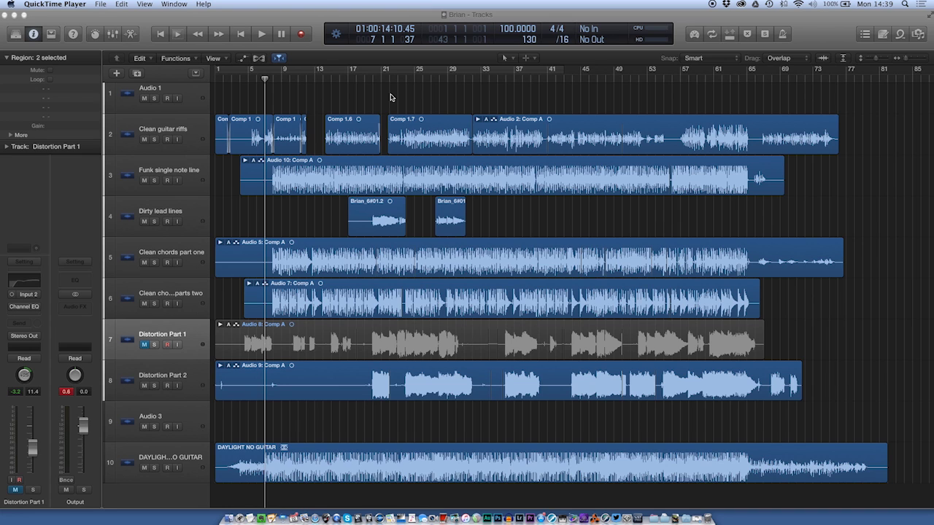
Place the playhead at bar 8
{"action": "scroll", "coordinate": [374, 108], "scroll_direction": "up", "scroll_amount": 1}
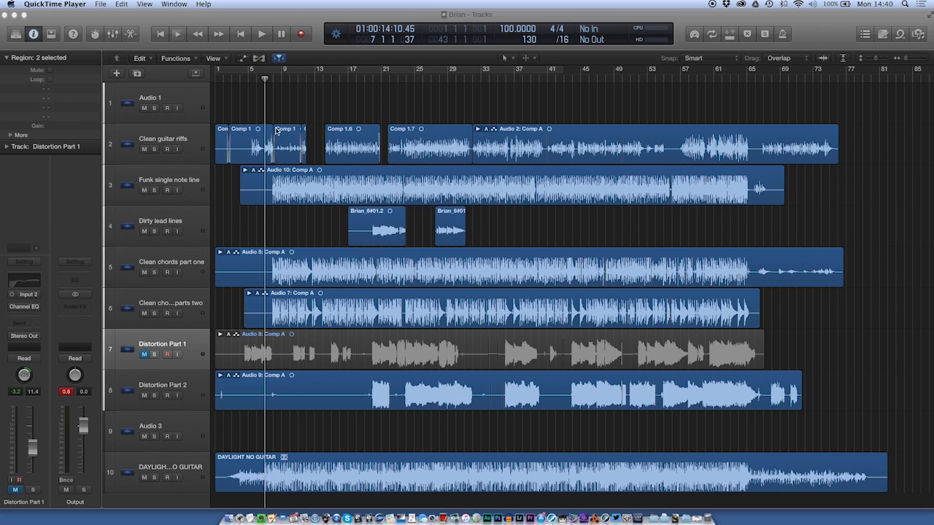
{"action": "mouse_move", "coordinate": [265, 80]}
{"action": "left_mouse_down"}
{"action": "mouse_move", "coordinate": [222, 81]}
{"action": "mouse_move", "coordinate": [274, 85]}
{"action": "left_mouse_up"}
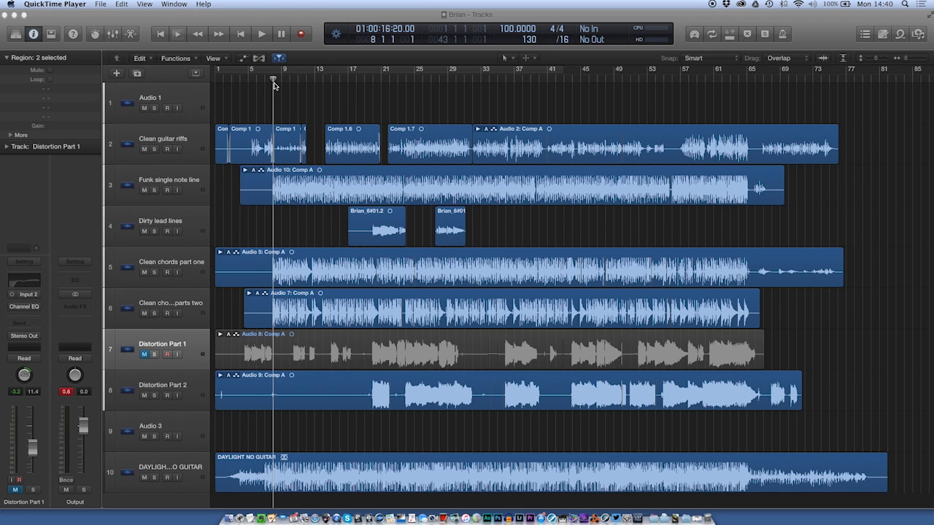
{"action": "left_click", "coordinate": [273, 86]}
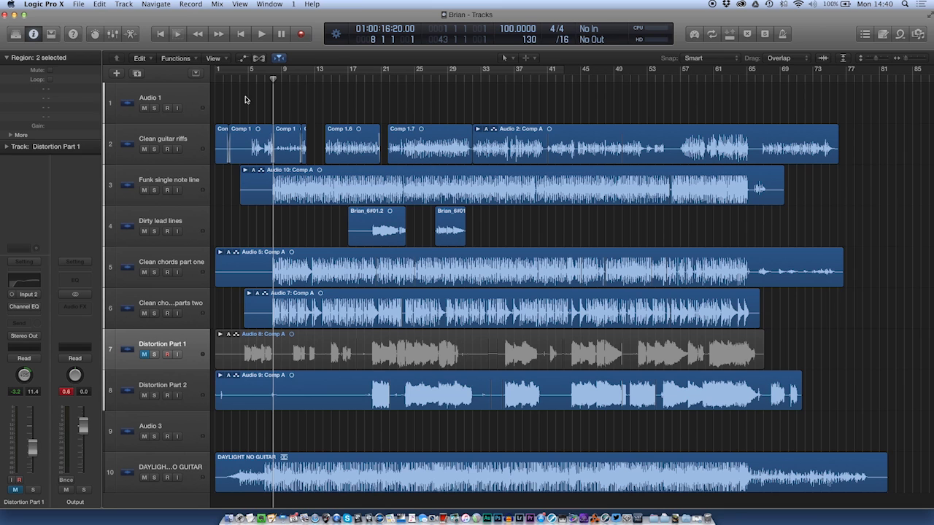
Split the opening-bar regions at the playhead and move the selected pieces later in the song
{"action": "left_click_drag", "start_coordinate": [216, 117], "coordinate": [272, 496]}
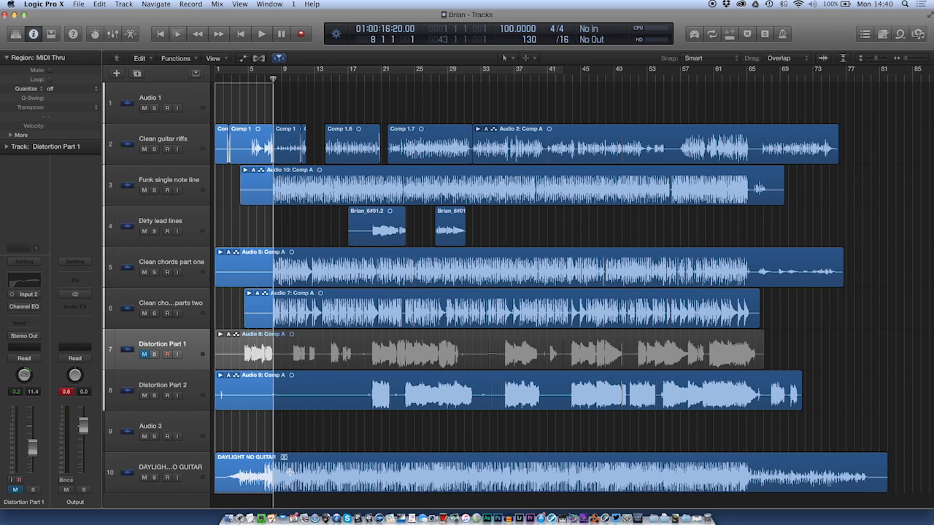
{"action": "left_click", "coordinate": [175, 57]}
{"action": "left_click", "coordinate": [175, 58]}
{"action": "left_click", "coordinate": [139, 57]}
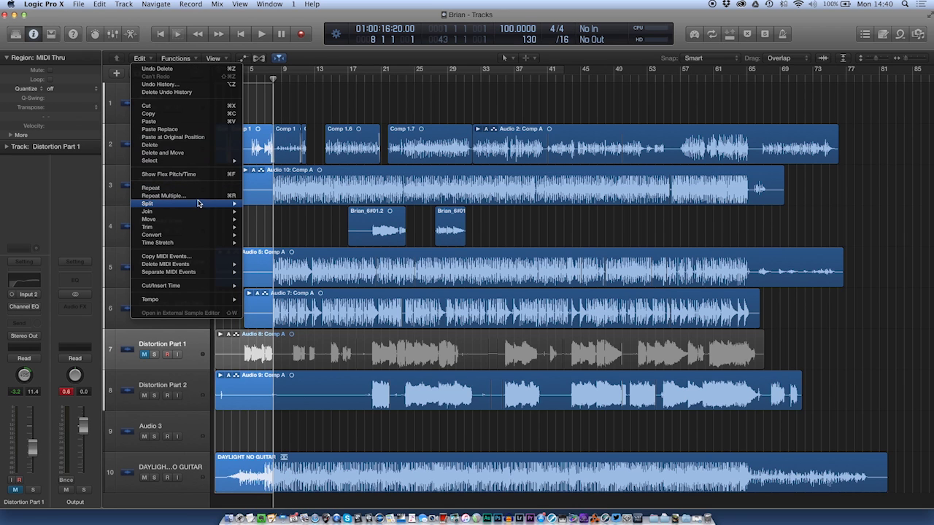
{"action": "mouse_move", "coordinate": [205, 204]}
{"action": "left_click", "coordinate": [250, 205]}
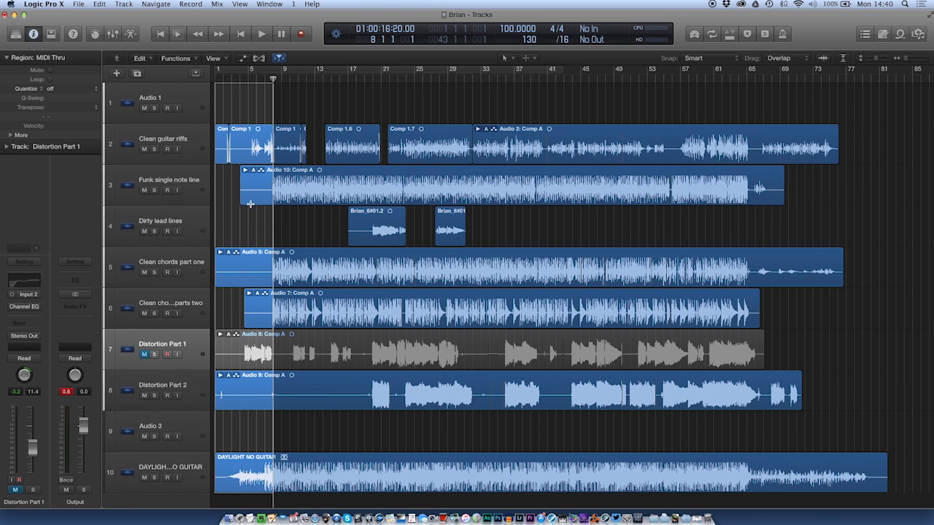
{"action": "left_click_drag", "start_coordinate": [238, 132], "coordinate": [218, 137]}
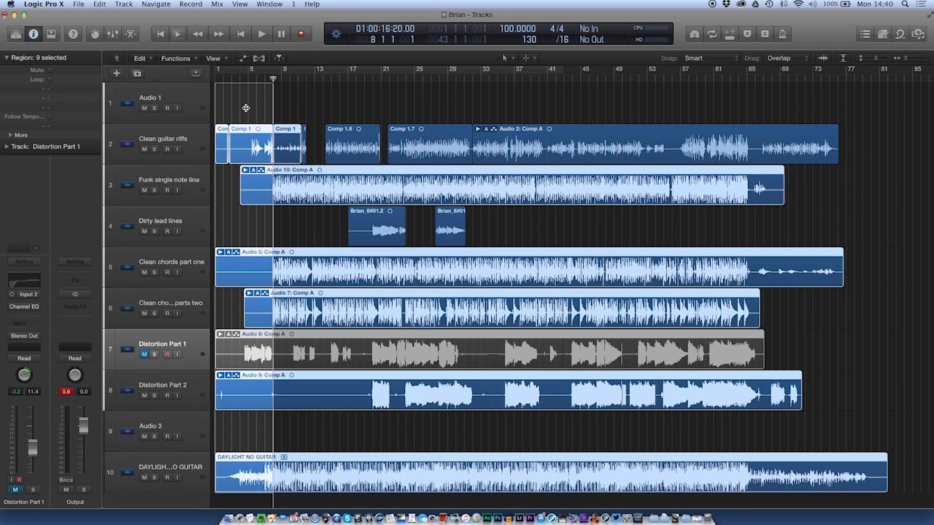
{"action": "left_click", "coordinate": [315, 105]}
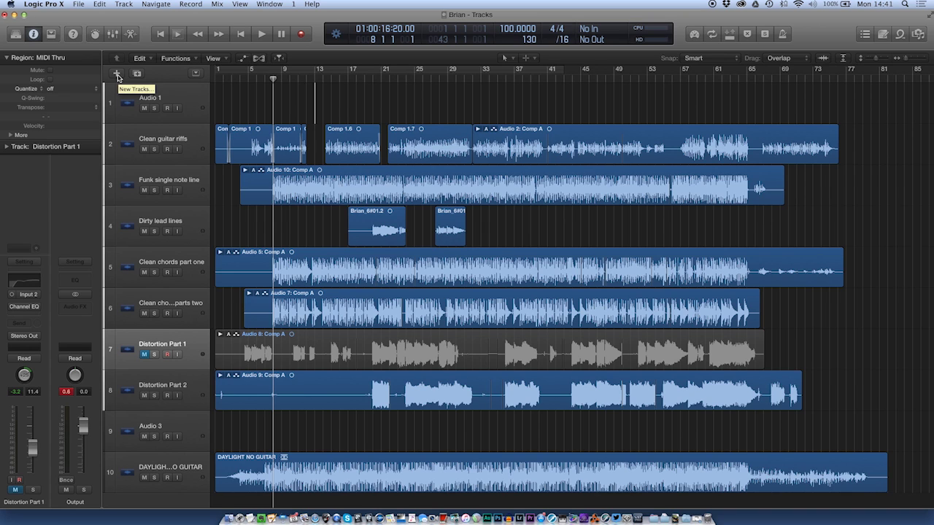
Show a taller global tracks area, undo a trial tempo drop, and return the playhead to bar 1
{"action": "left_click", "coordinate": [197, 75]}
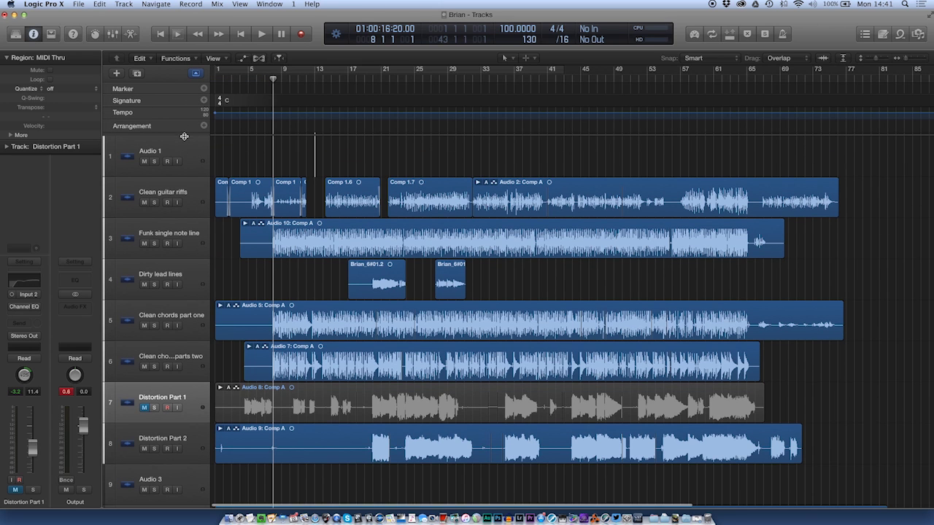
{"action": "left_click_drag", "start_coordinate": [185, 135], "coordinate": [186, 143]}
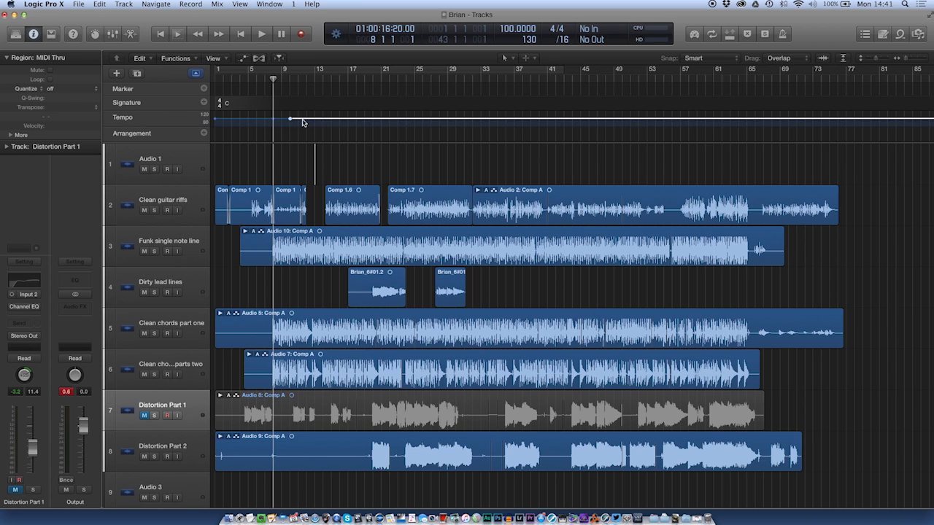
{"action": "left_click_drag", "start_coordinate": [290, 122], "coordinate": [301, 128]}
{"action": "key", "text": "super+z"}
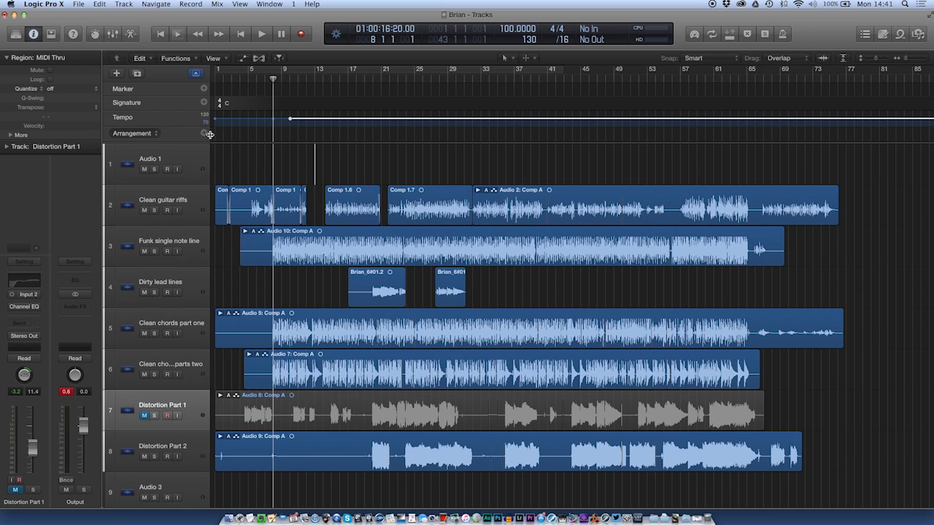
{"action": "left_click_drag", "start_coordinate": [273, 79], "coordinate": [214, 80]}
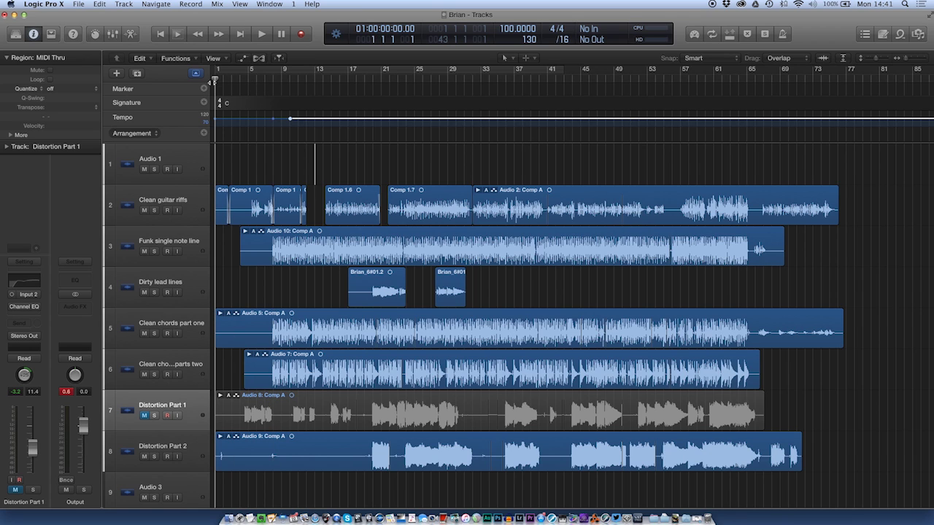
Add Intro, Verse and a third arrangement section, naming the third one Chorus
{"action": "left_click", "coordinate": [204, 133]}
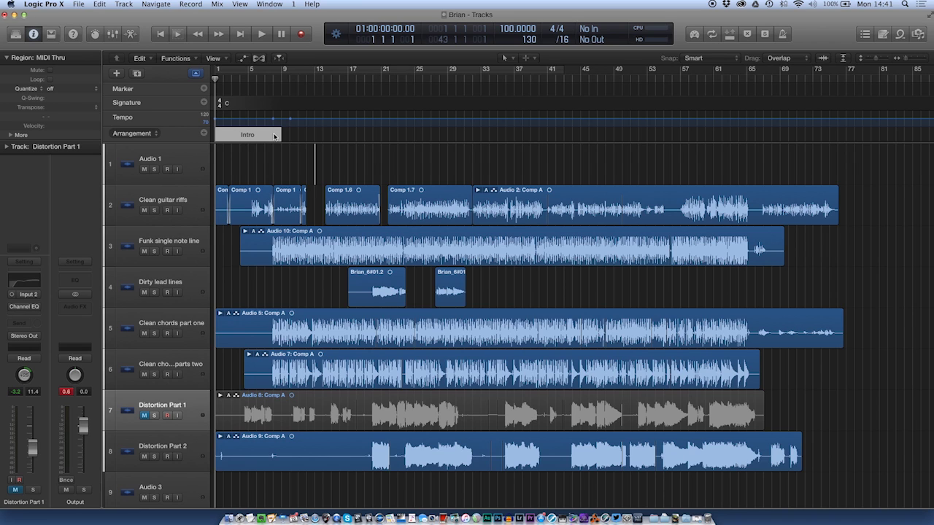
{"action": "left_click", "coordinate": [205, 132]}
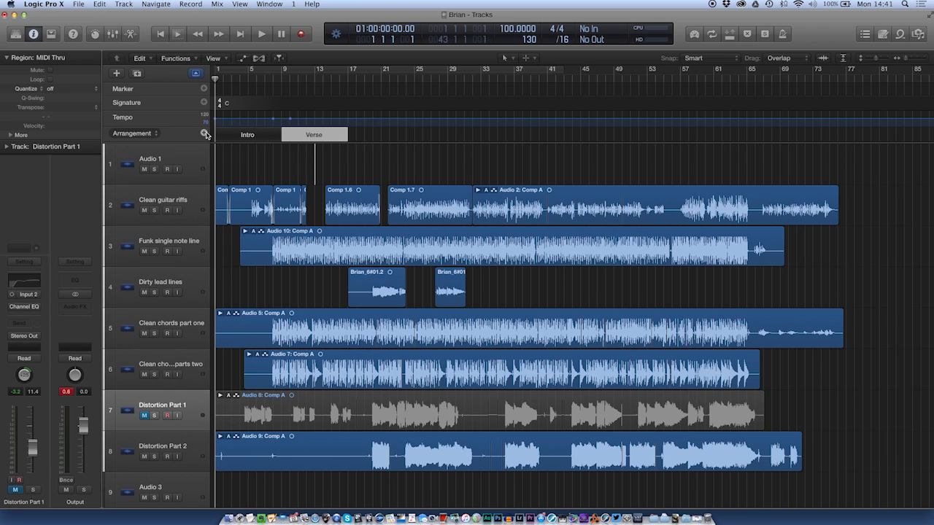
{"action": "left_click", "coordinate": [204, 133]}
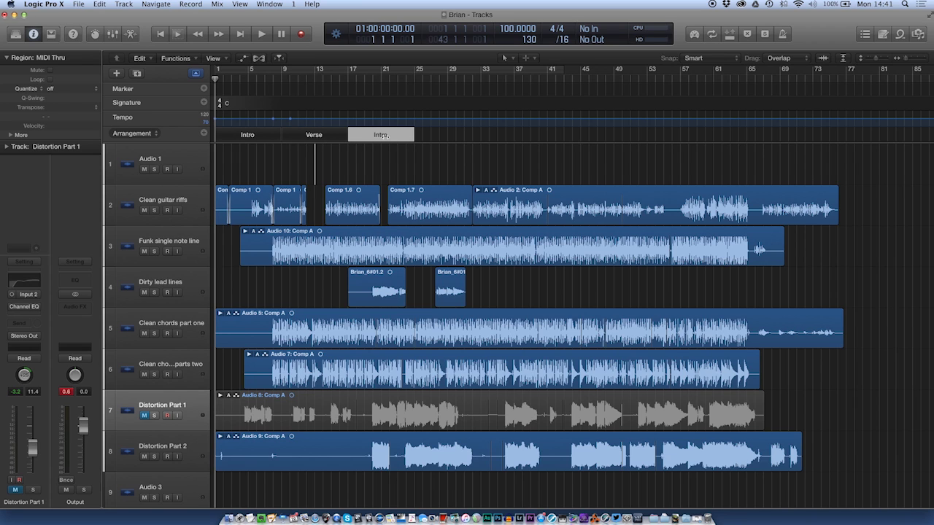
{"action": "left_click", "coordinate": [385, 136]}
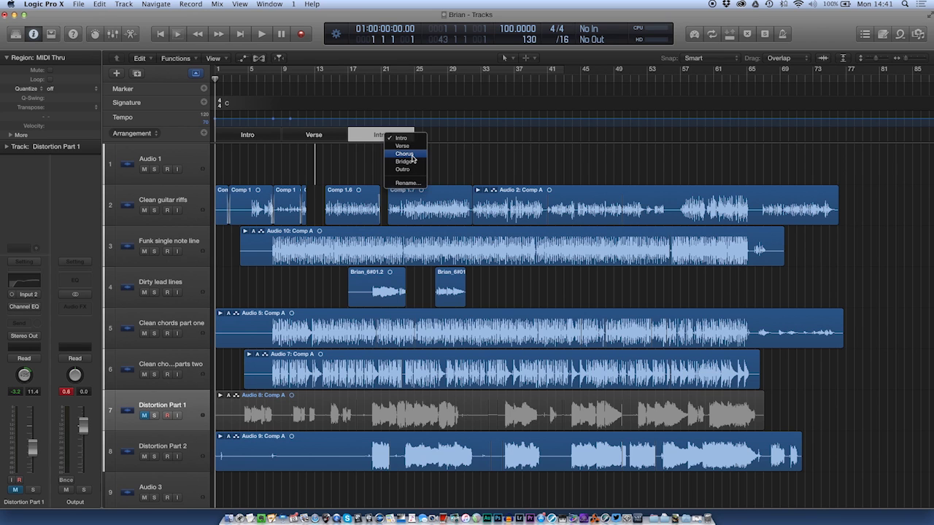
{"action": "left_click", "coordinate": [413, 156]}
Start the Chorus at bar 20 and stretch its end to bar 32
{"action": "left_click", "coordinate": [391, 77]}
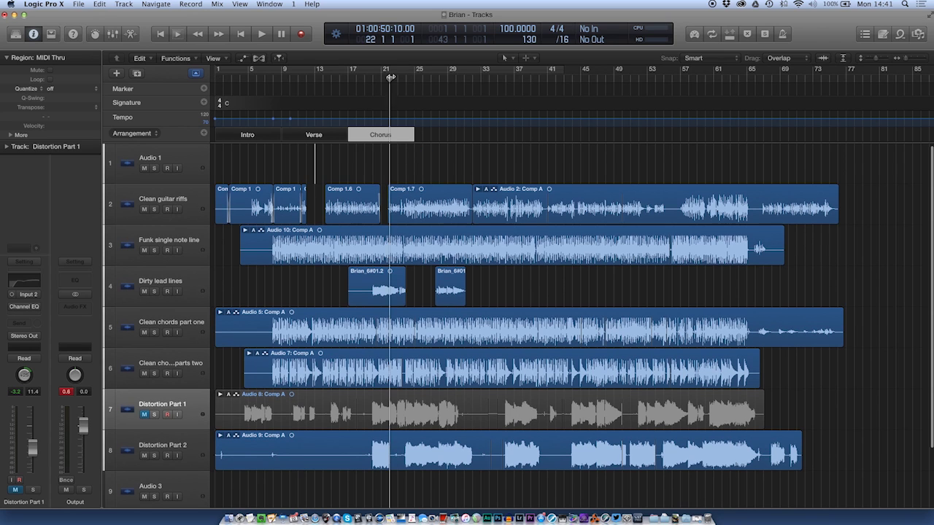
{"action": "left_click_drag", "start_coordinate": [390, 76], "coordinate": [373, 79]}
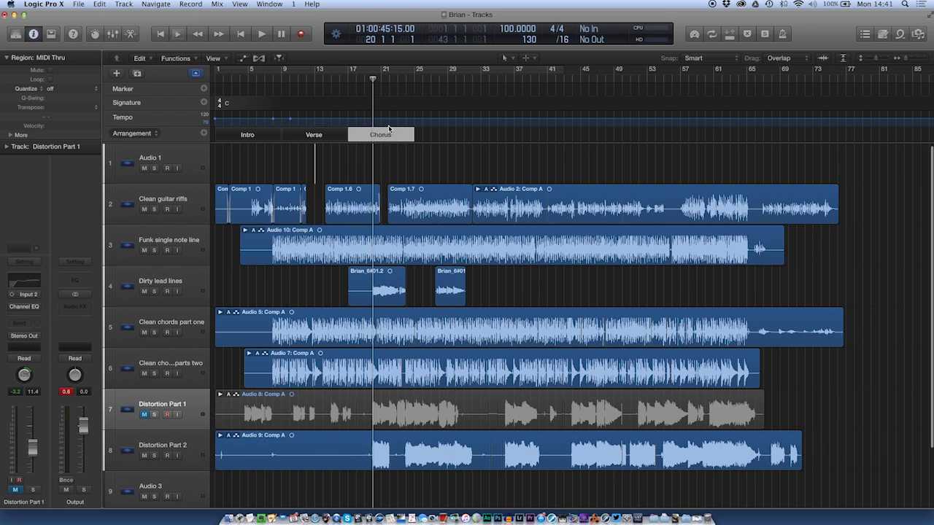
{"action": "left_click", "coordinate": [368, 135]}
{"action": "left_click", "coordinate": [365, 135]}
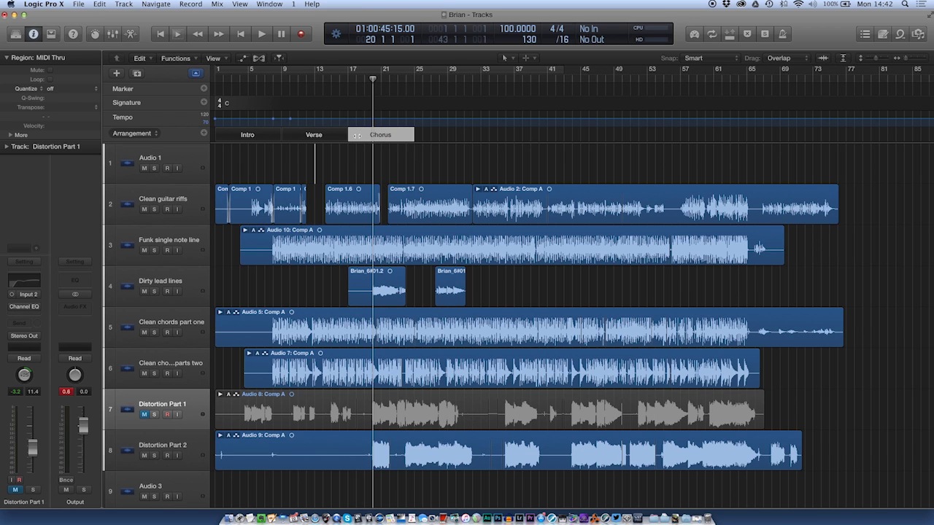
{"action": "left_click_drag", "start_coordinate": [357, 135], "coordinate": [372, 135]}
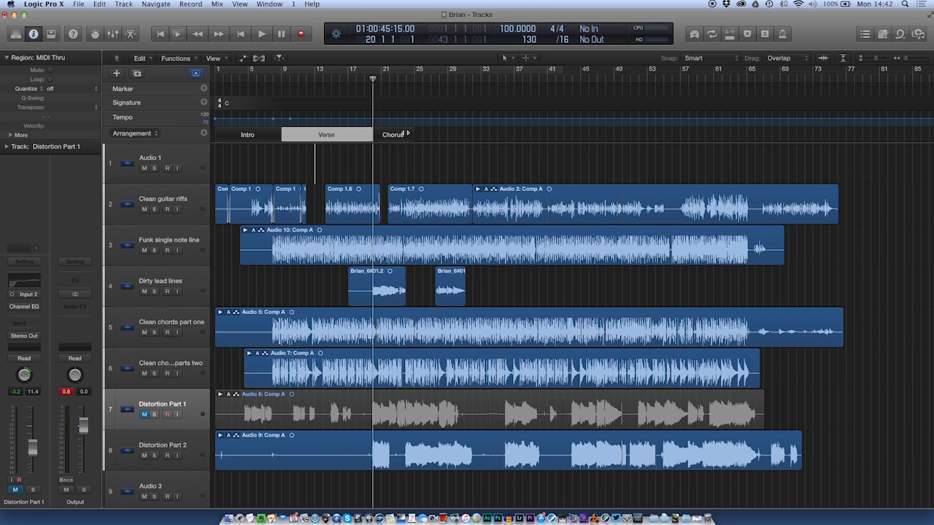
{"action": "left_click_drag", "start_coordinate": [373, 79], "coordinate": [469, 88]}
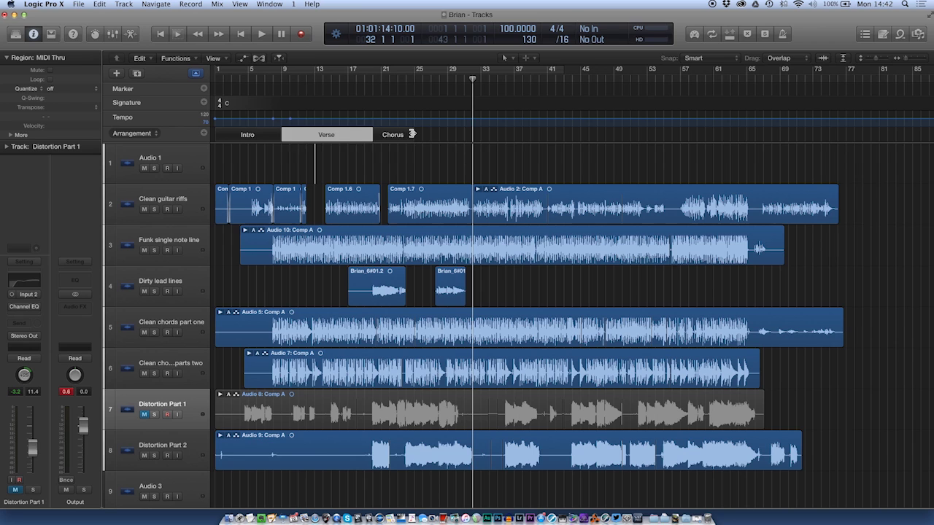
{"action": "left_click_drag", "start_coordinate": [410, 134], "coordinate": [472, 135]}
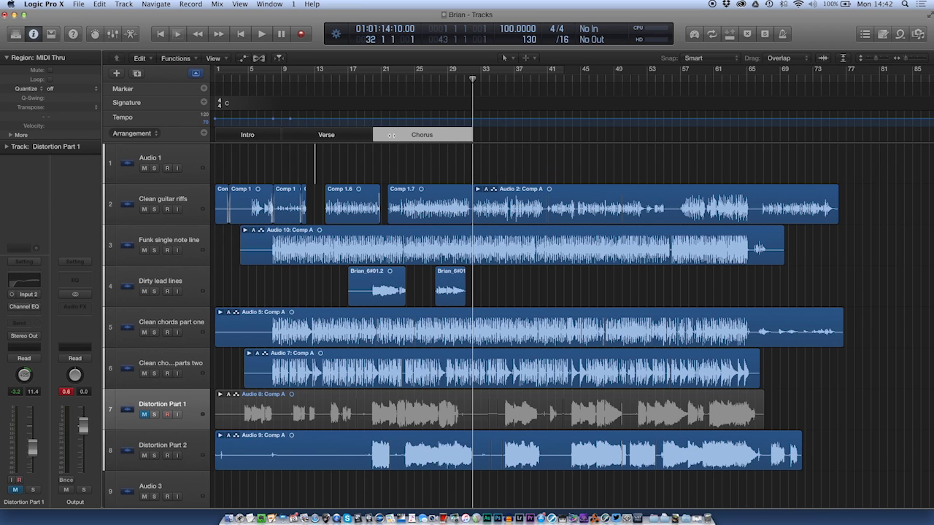
Rename the Chorus section to 'Chorus 1' and add a Bridge section after it
{"action": "double_click", "coordinate": [391, 134]}
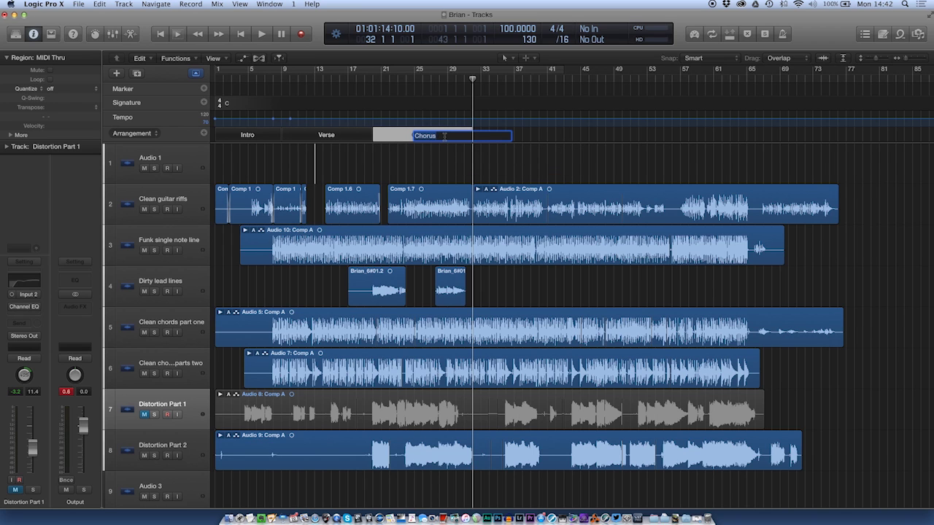
{"action": "type", "text": "1"}
{"action": "key", "text": "Return"}
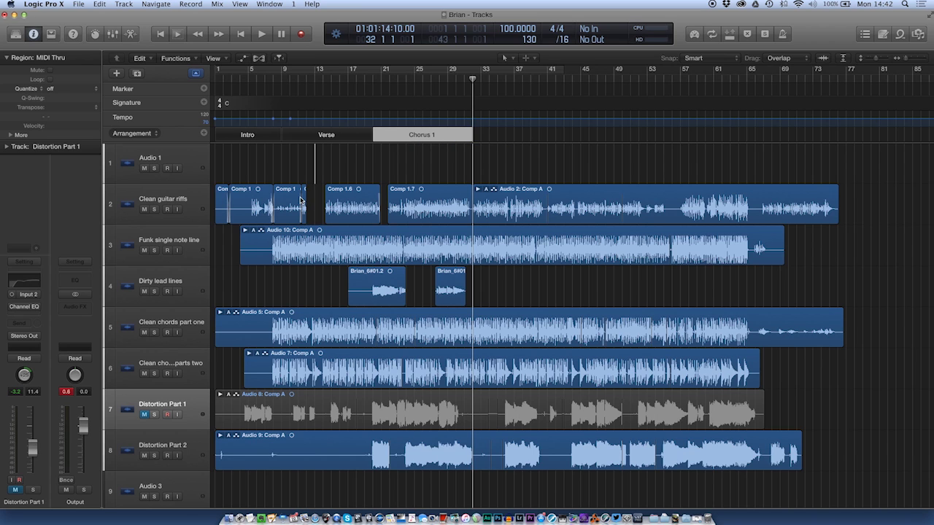
{"action": "left_click", "coordinate": [204, 134]}
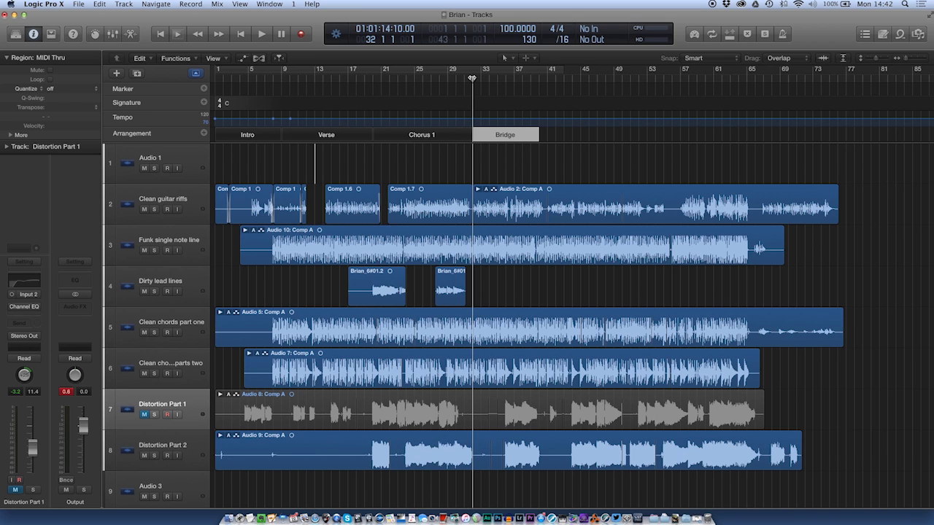
Add a lengthened Verse section after the Bridge
{"action": "left_click_drag", "start_coordinate": [472, 78], "coordinate": [539, 78]}
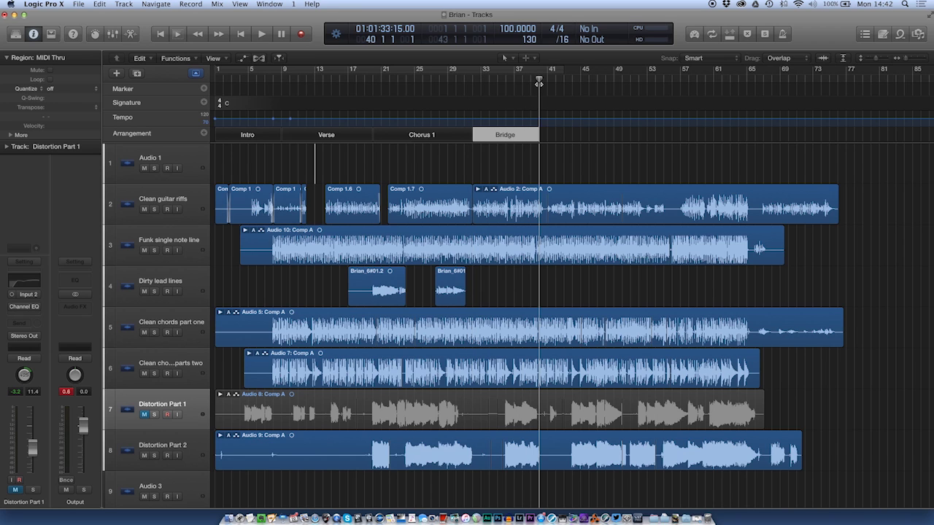
{"action": "left_click", "coordinate": [204, 134]}
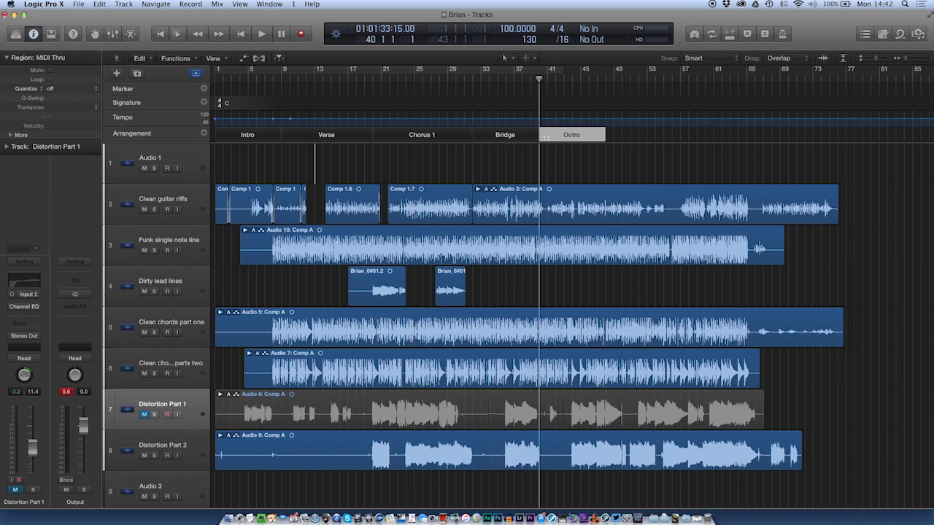
{"action": "left_click", "coordinate": [573, 135]}
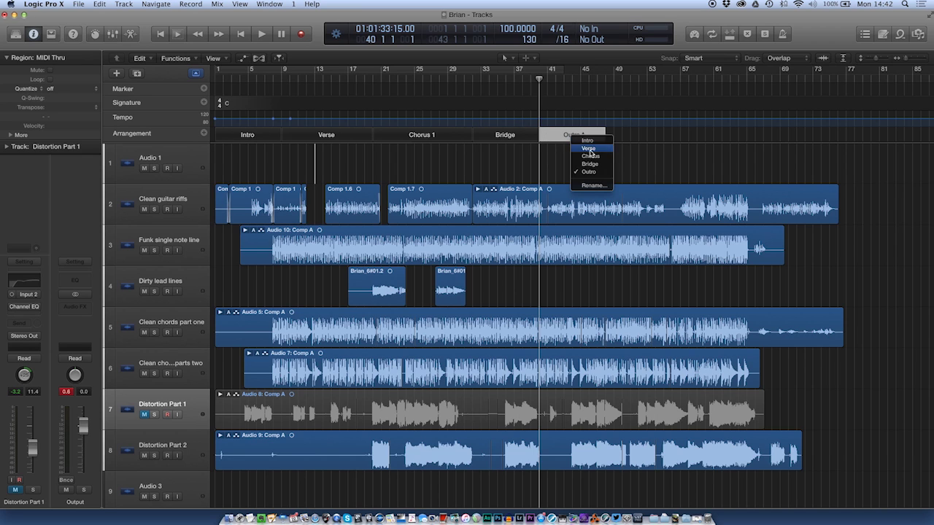
{"action": "left_click", "coordinate": [597, 150]}
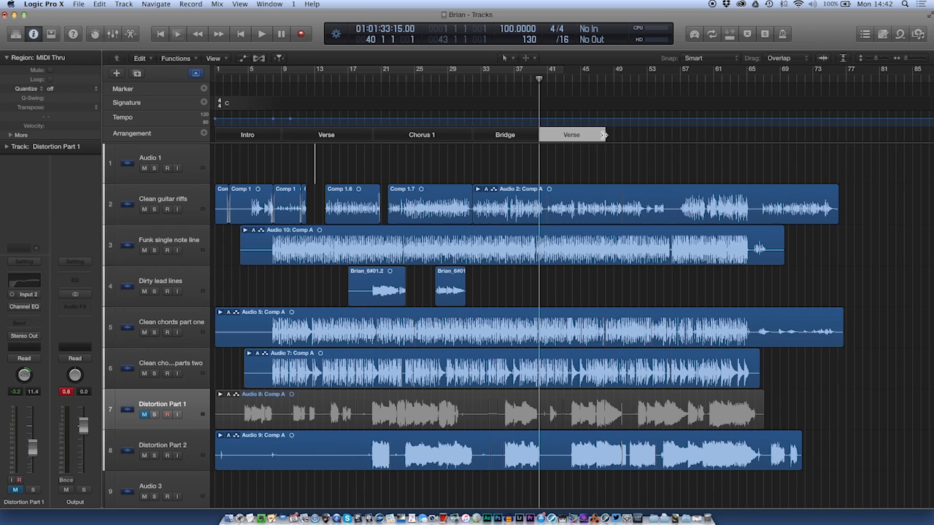
{"action": "left_click_drag", "start_coordinate": [605, 139], "coordinate": [648, 136]}
Add a Chorus section and a lengthened Outro section at the end
{"action": "left_click", "coordinate": [204, 134]}
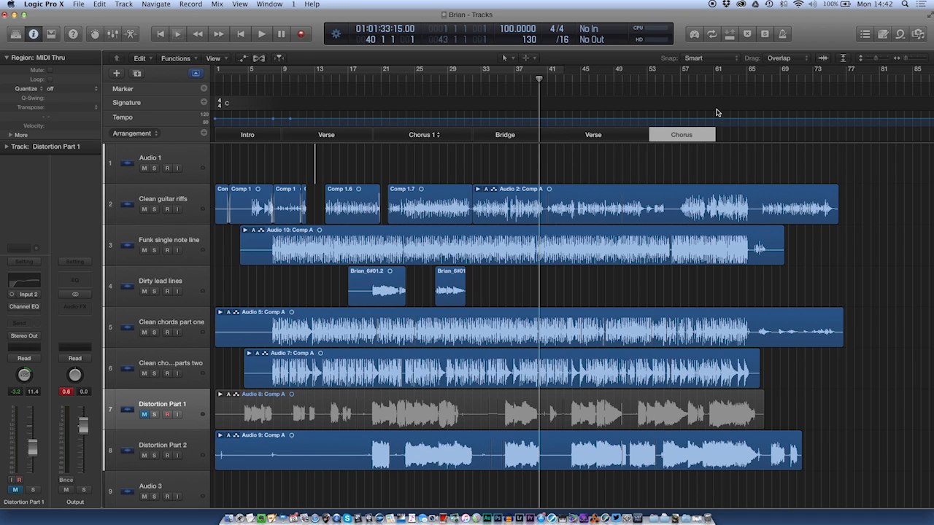
{"action": "left_click", "coordinate": [204, 134]}
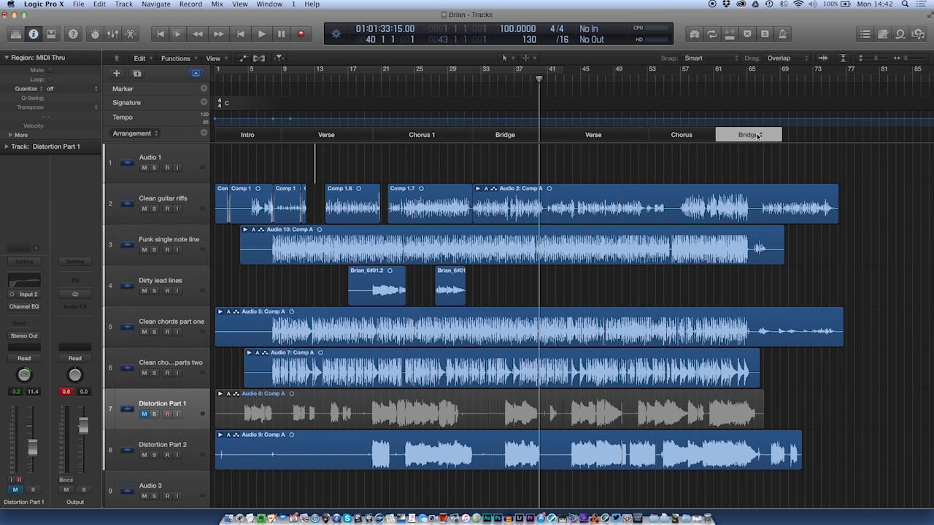
{"action": "left_click", "coordinate": [758, 135]}
{"action": "left_click", "coordinate": [775, 167]}
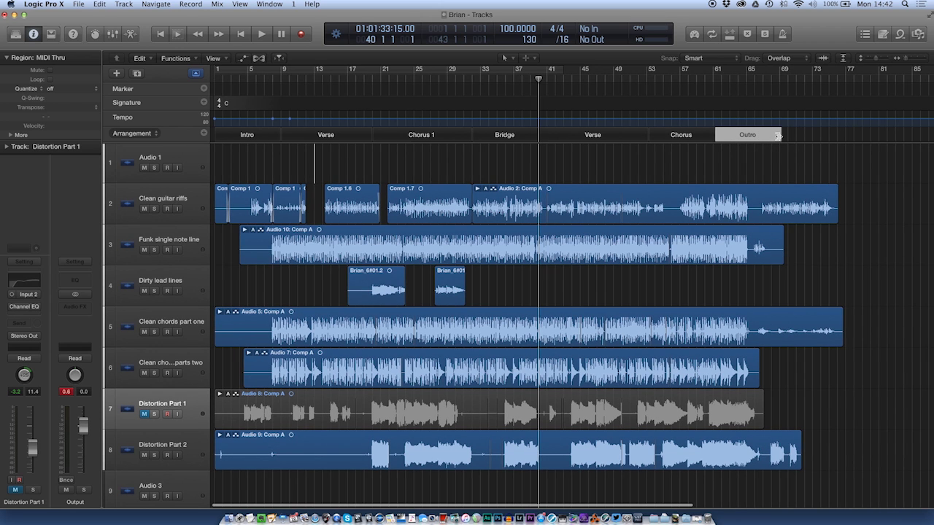
{"action": "left_click_drag", "start_coordinate": [778, 136], "coordinate": [842, 137]}
{"action": "left_click", "coordinate": [804, 162]}
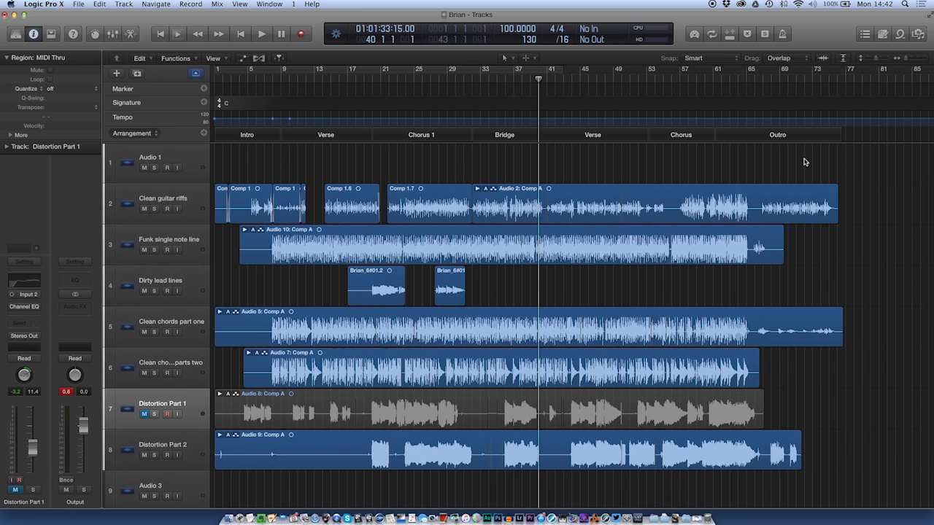
{"action": "left_click", "coordinate": [248, 135]}
{"action": "left_click", "coordinate": [225, 137]}
Colour the Chorus 1 arrangement section purple from the colour palette
{"action": "left_click", "coordinate": [402, 140]}
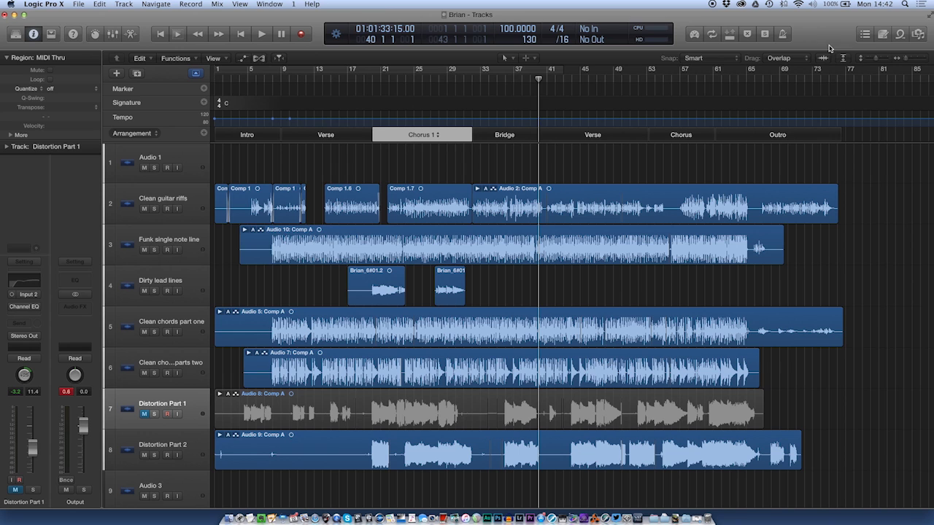
{"action": "left_click", "coordinate": [241, 4]}
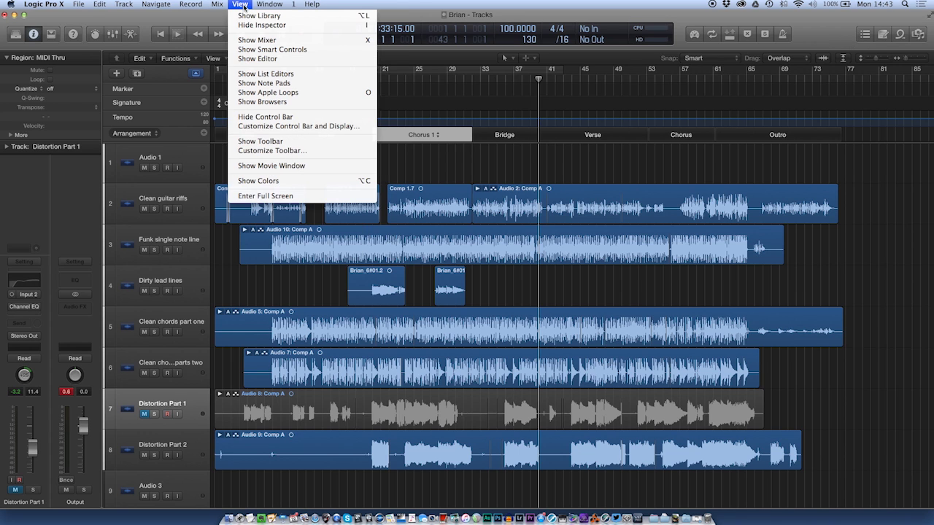
{"action": "left_click", "coordinate": [300, 181]}
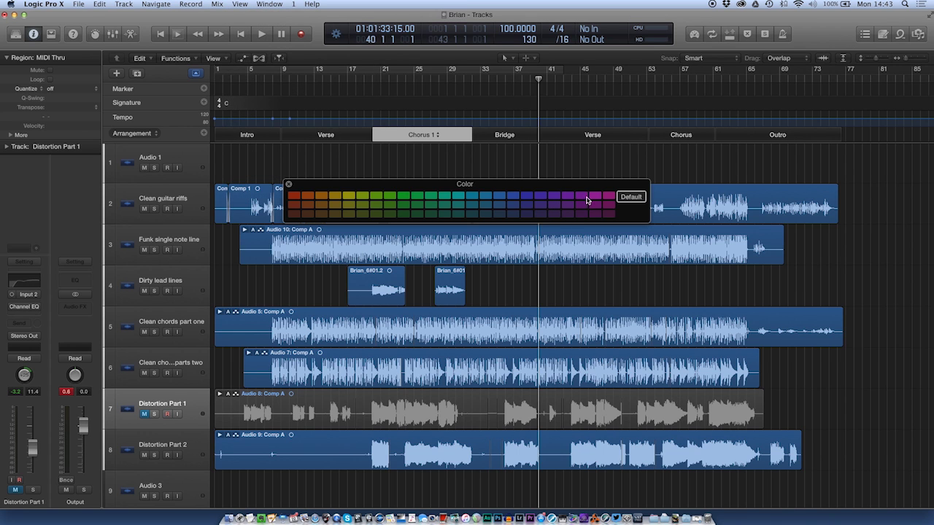
{"action": "left_click", "coordinate": [594, 195]}
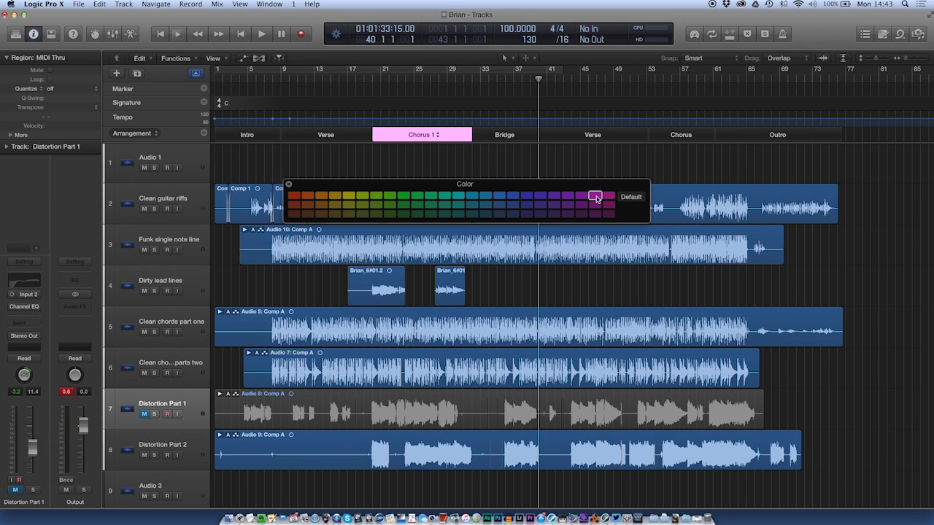
Colour the Bridge section red and close the colour palette
{"action": "left_click", "coordinate": [533, 135]}
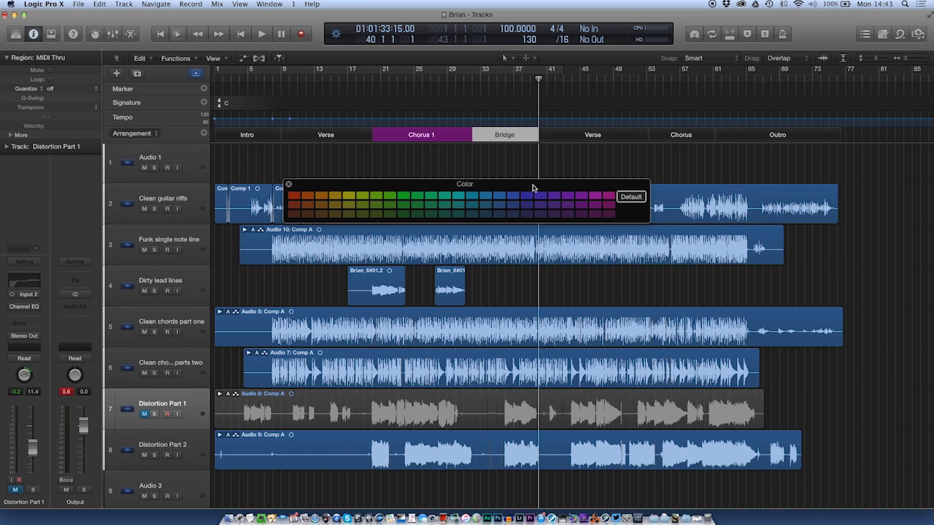
{"action": "left_click", "coordinate": [292, 197]}
{"action": "left_click", "coordinate": [445, 161]}
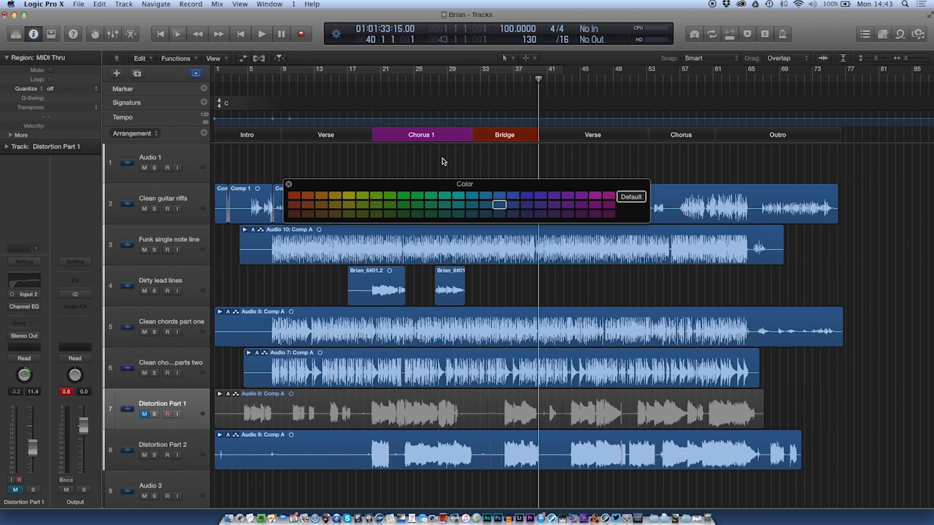
{"action": "left_click", "coordinate": [289, 186]}
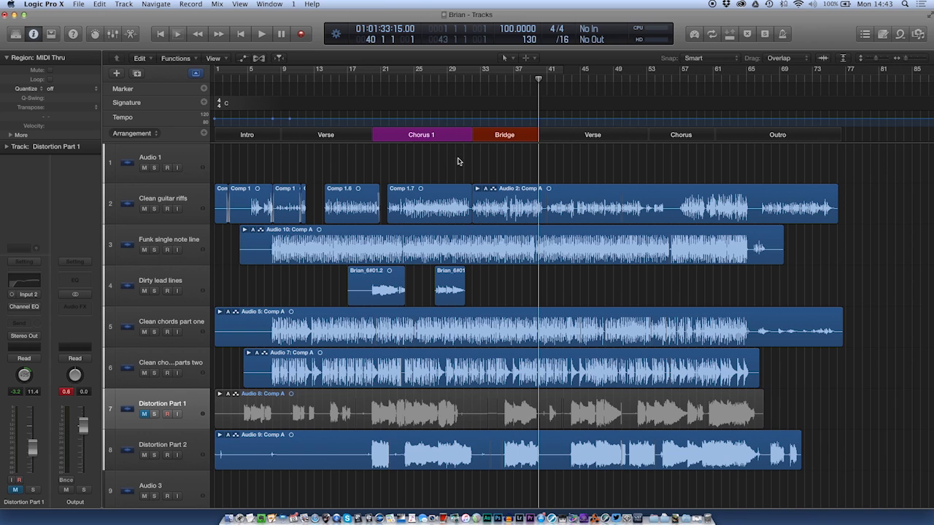
Marquee-select the Chorus 1 range across all tracks and split the selected regions
{"action": "left_click_drag", "start_coordinate": [373, 163], "coordinate": [472, 469]}
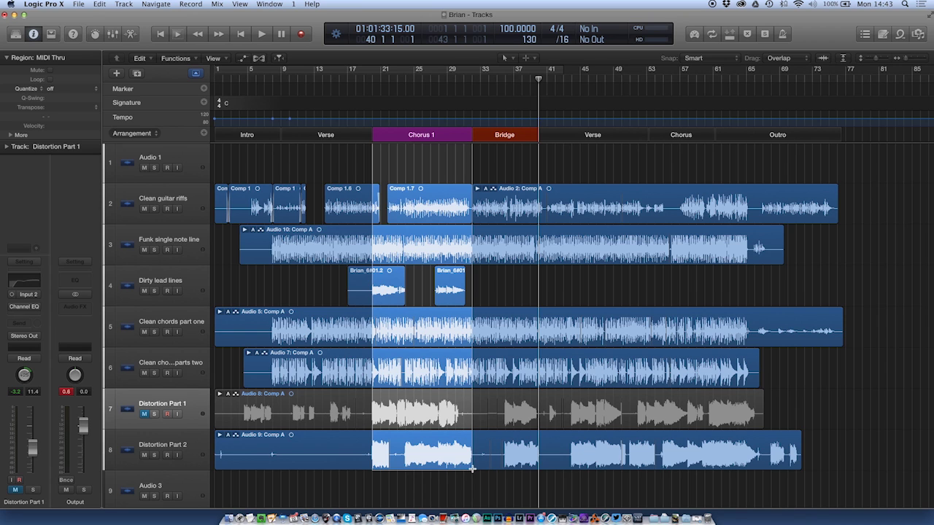
{"action": "left_click", "coordinate": [141, 57]}
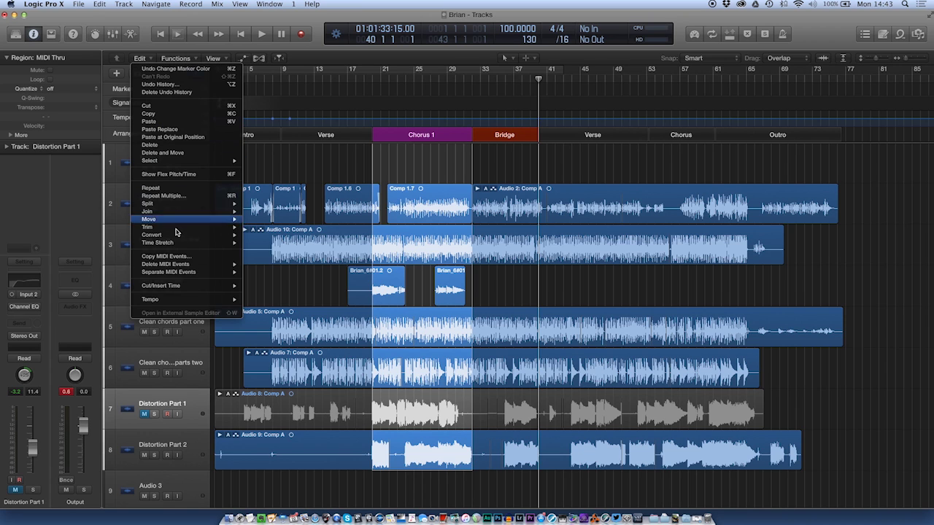
{"action": "mouse_move", "coordinate": [190, 204]}
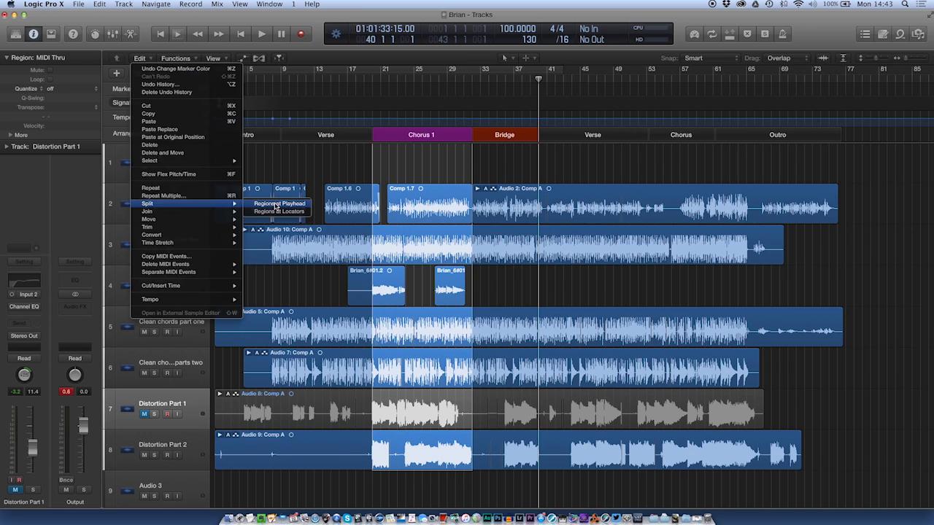
{"action": "left_click", "coordinate": [278, 207]}
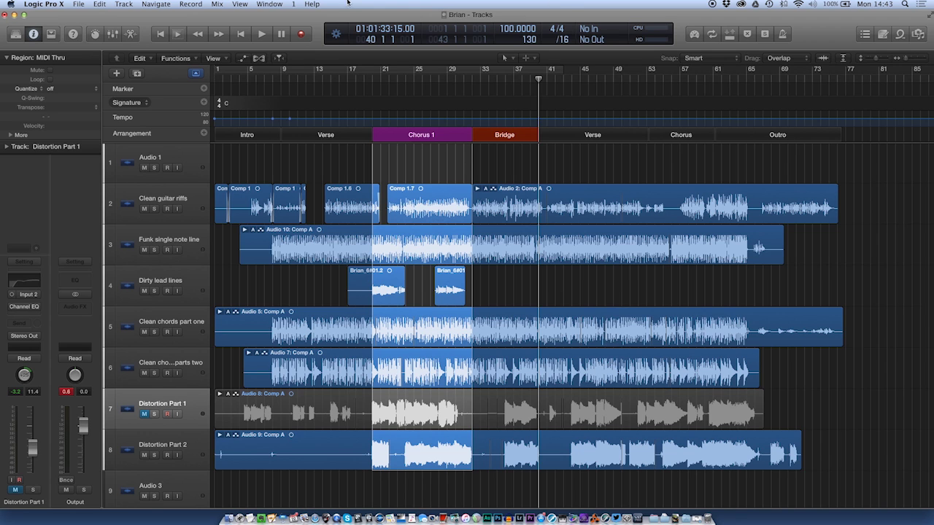
Pick purple in the colour palette, then undo an accidental region move
{"action": "left_click", "coordinate": [241, 4]}
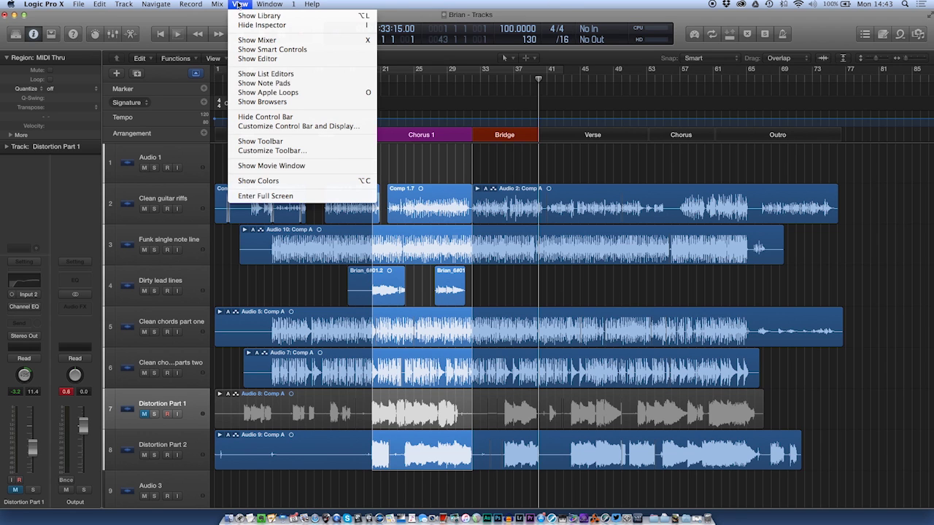
{"action": "left_click", "coordinate": [303, 181]}
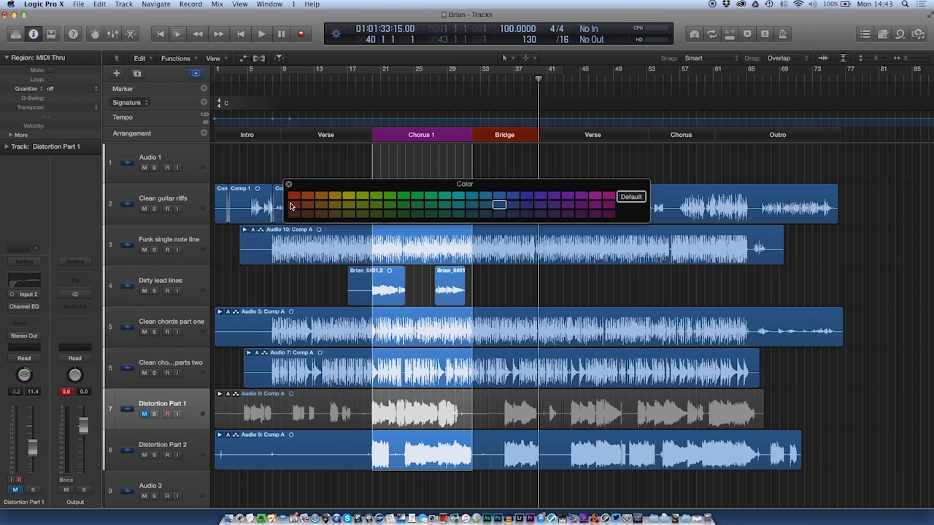
{"action": "left_click", "coordinate": [582, 196]}
{"action": "left_click", "coordinate": [288, 184]}
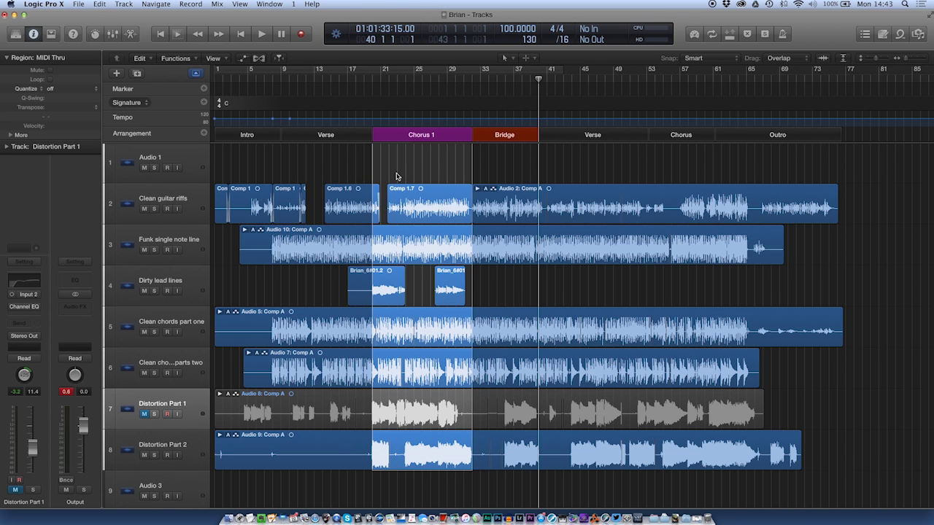
{"action": "left_click_drag", "start_coordinate": [403, 215], "coordinate": [464, 467]}
{"action": "key", "text": "super+z"}
Reopen the colour palette and close it again
{"action": "left_click", "coordinate": [240, 4]}
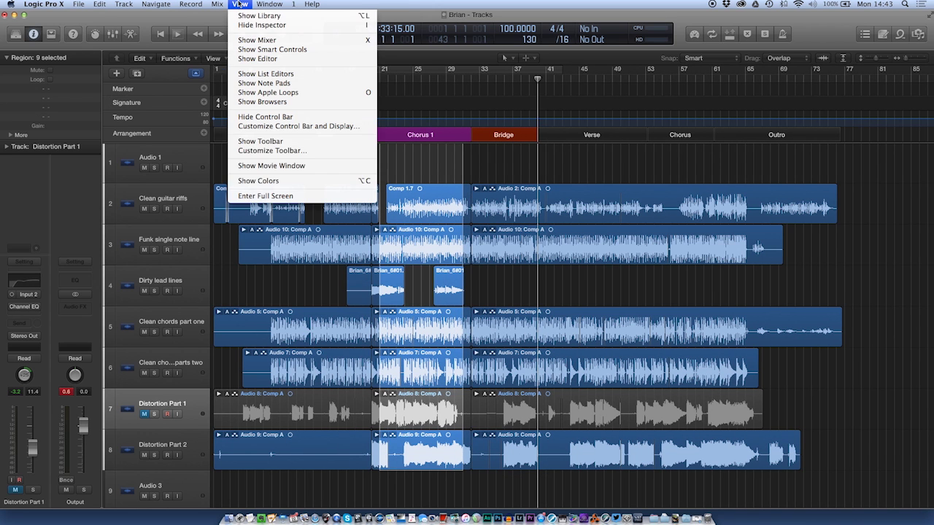
{"action": "left_click", "coordinate": [284, 181]}
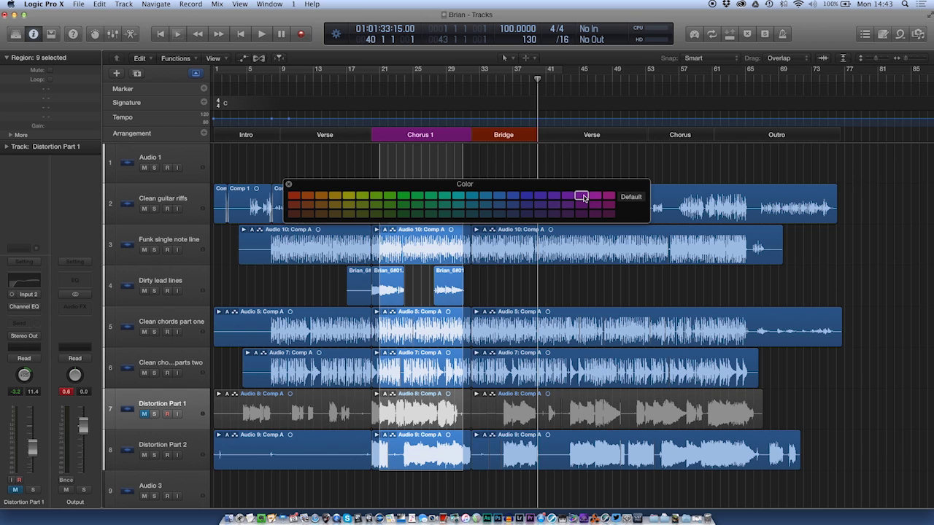
{"action": "left_click", "coordinate": [289, 184]}
{"action": "left_click", "coordinate": [419, 191]}
Colour the Comp 1.7 and Audio 10 regions under Chorus 1 purple
{"action": "left_click", "coordinate": [419, 191]}
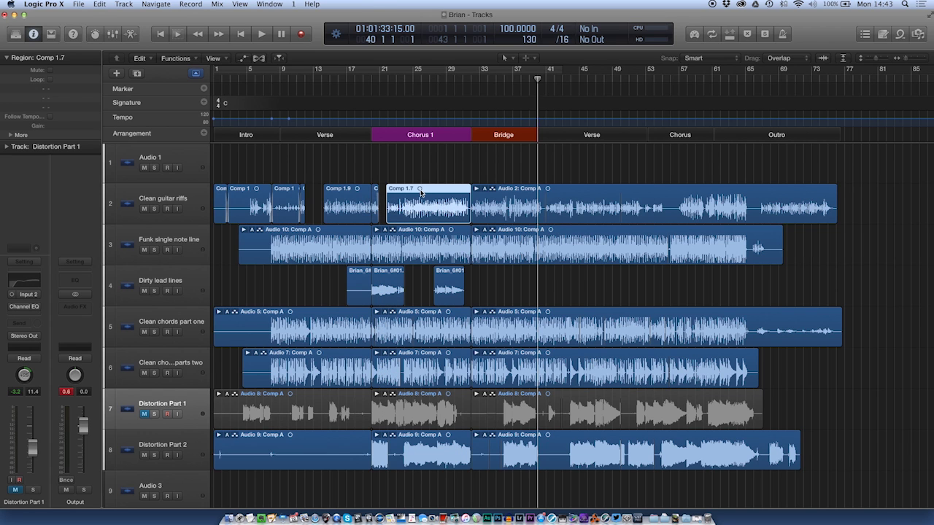
{"action": "left_click", "coordinate": [233, 4]}
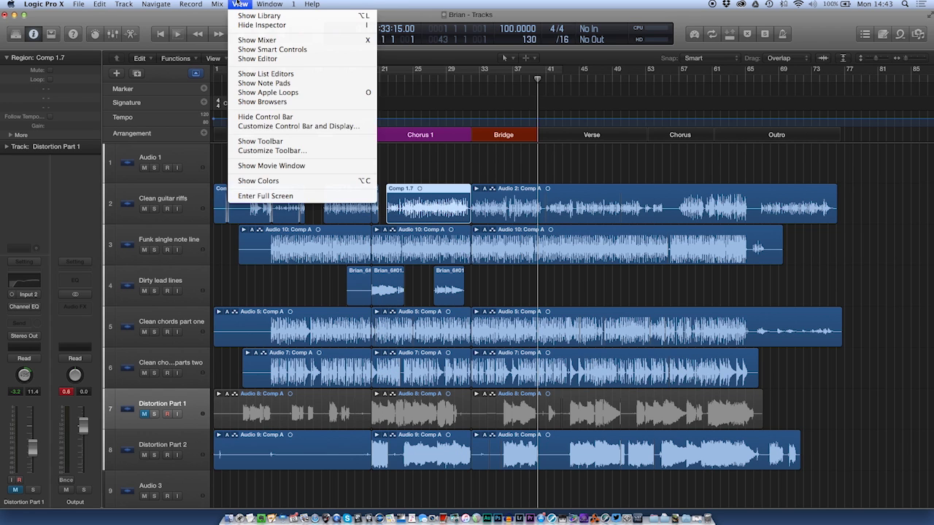
{"action": "left_click", "coordinate": [318, 181]}
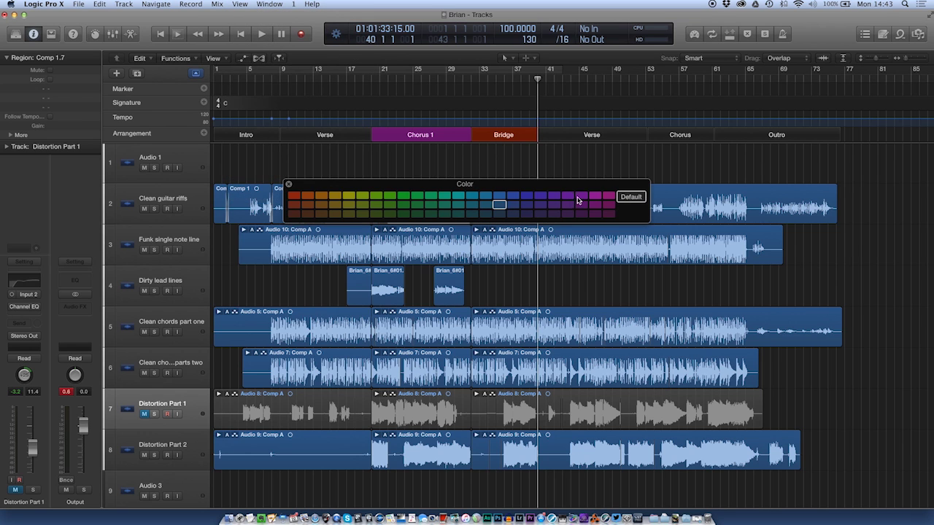
{"action": "left_click", "coordinate": [578, 197]}
{"action": "left_click_drag", "start_coordinate": [338, 182], "coordinate": [571, 251]}
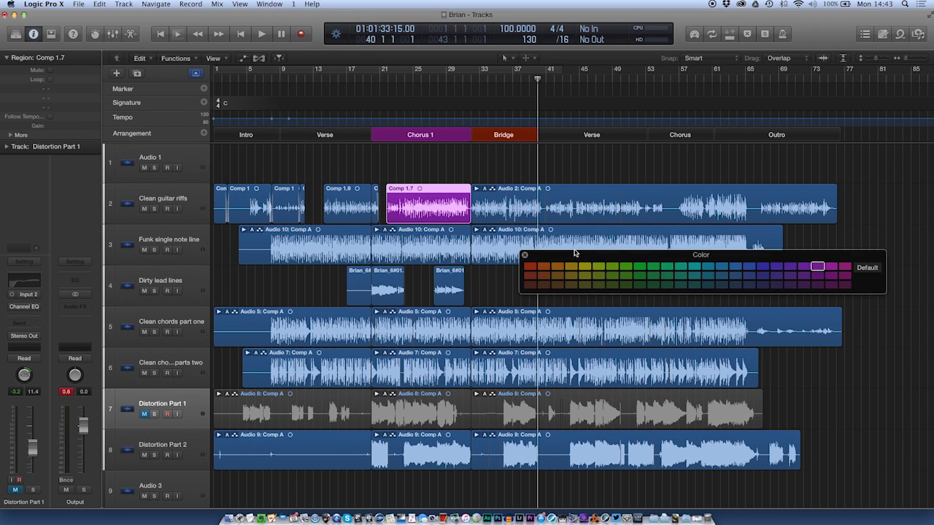
{"action": "left_click", "coordinate": [399, 229]}
{"action": "left_click", "coordinate": [815, 266]}
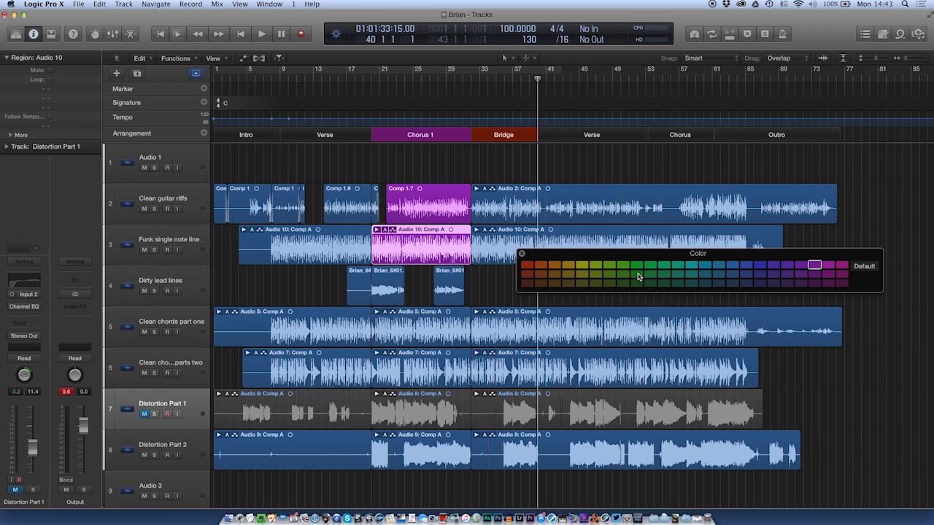
Colour the two lead-line, Audio 5, Audio 7 and Audio 9 regions purple, then close the palette
{"action": "left_click", "coordinate": [402, 275]}
{"action": "left_click", "coordinate": [441, 276], "text": "shift"}
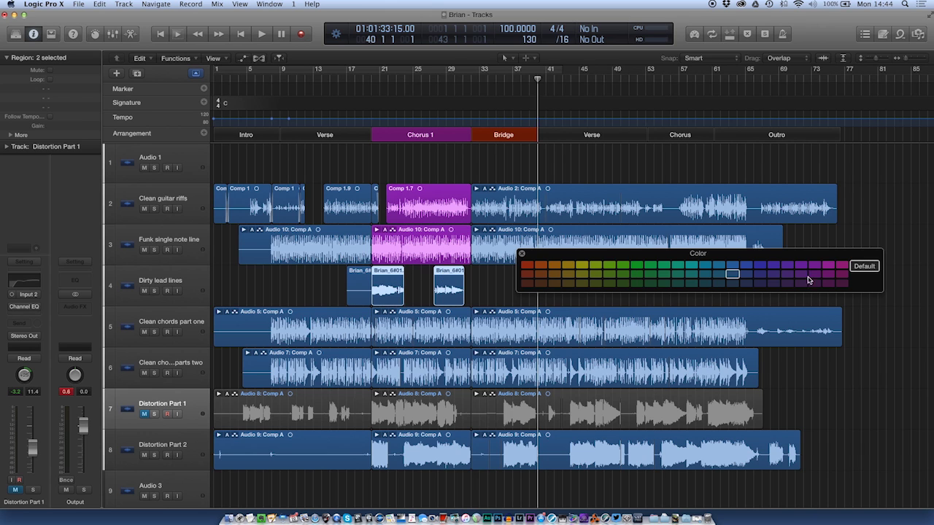
{"action": "left_click", "coordinate": [813, 266]}
{"action": "left_click", "coordinate": [431, 319]}
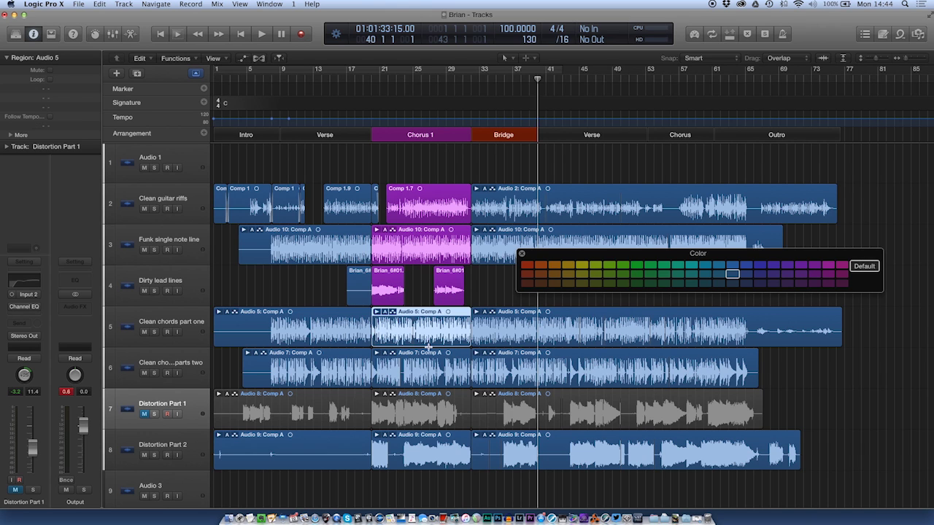
{"action": "left_click", "coordinate": [429, 359], "text": "shift"}
{"action": "left_click", "coordinate": [815, 266]}
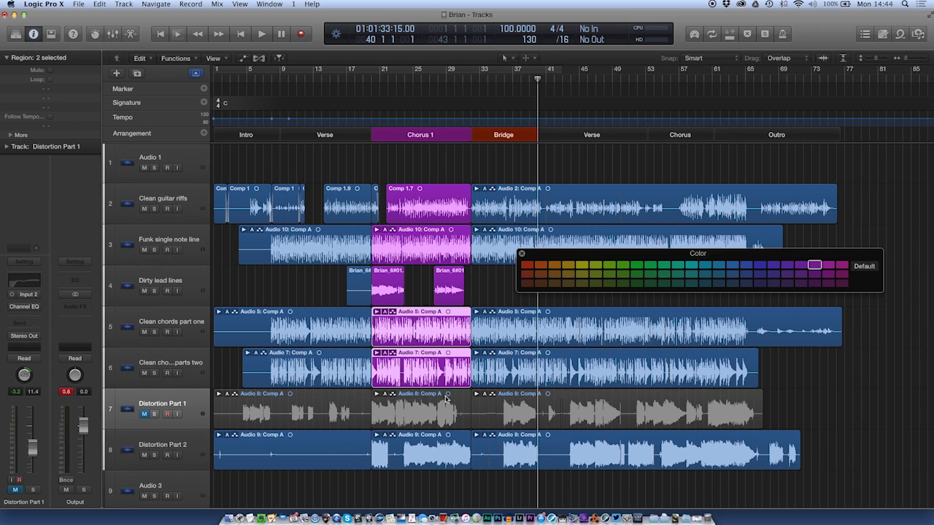
{"action": "left_click", "coordinate": [430, 437]}
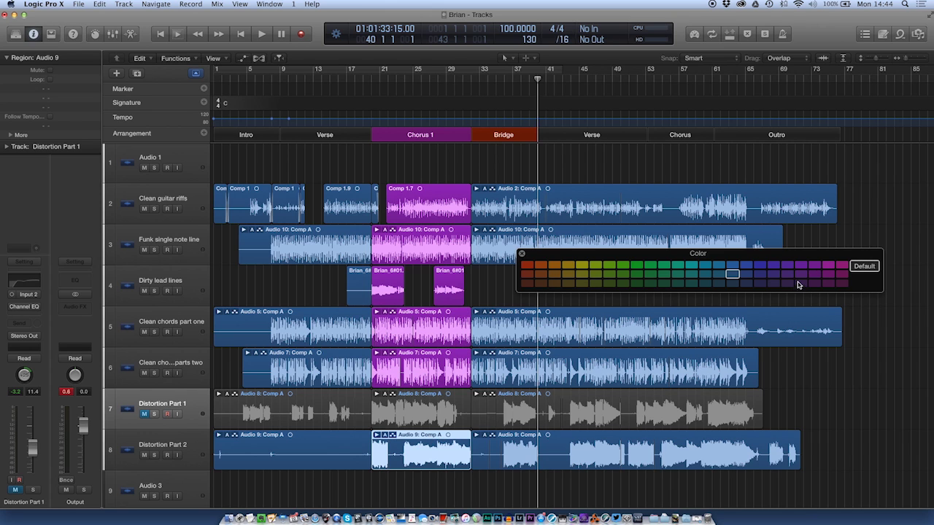
{"action": "left_click", "coordinate": [814, 266]}
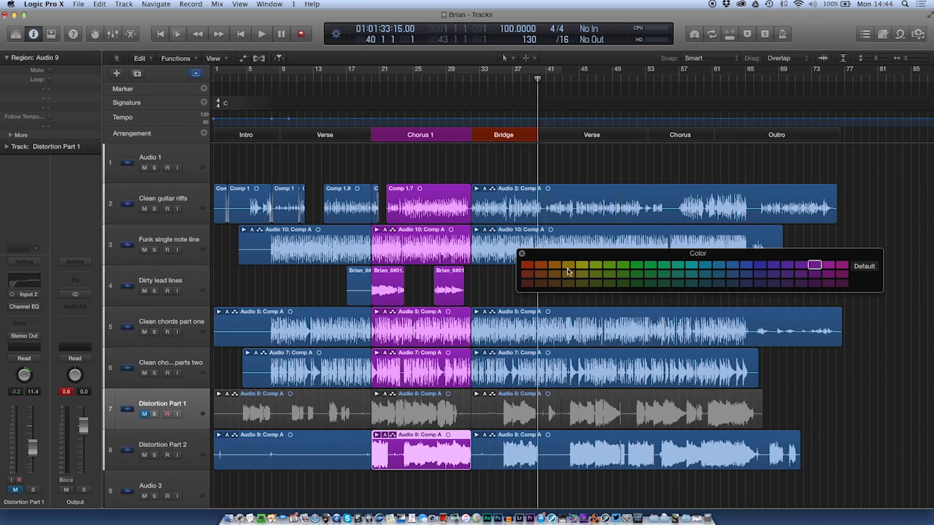
{"action": "left_click", "coordinate": [521, 254]}
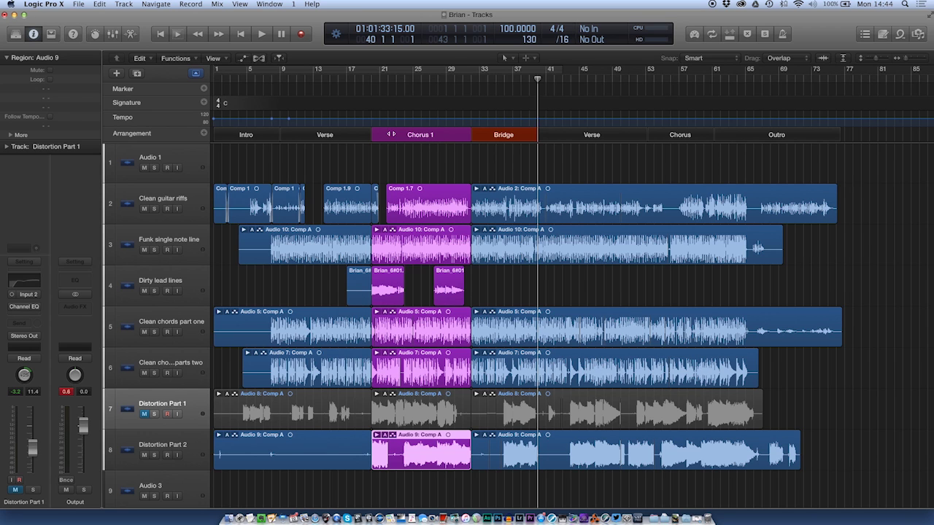
Drag Chorus 1 to after the Bridge and the Outro to right after the first Verse
{"action": "mouse_move", "coordinate": [399, 135]}
{"action": "left_mouse_down"}
{"action": "mouse_move", "coordinate": [571, 134]}
{"action": "mouse_move", "coordinate": [540, 136]}
{"action": "left_mouse_up"}
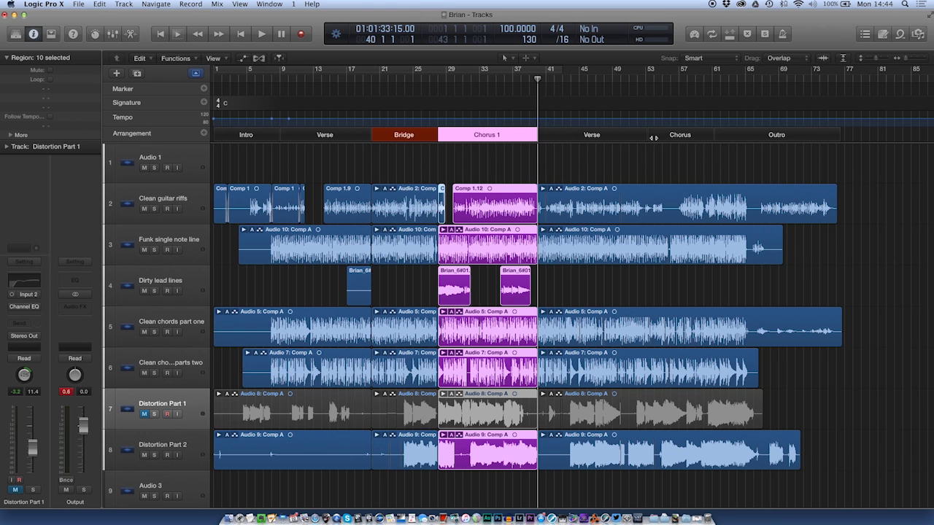
{"action": "left_click_drag", "start_coordinate": [744, 136], "coordinate": [362, 143]}
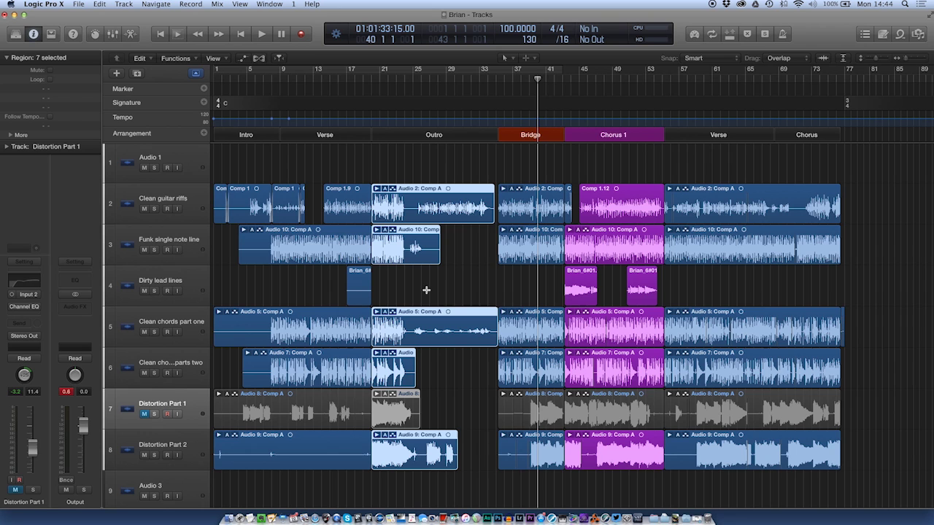
Option-drag a Verse copy to just before the Bridge, undoing the misplaced attempts
{"action": "left_click", "coordinate": [322, 136]}
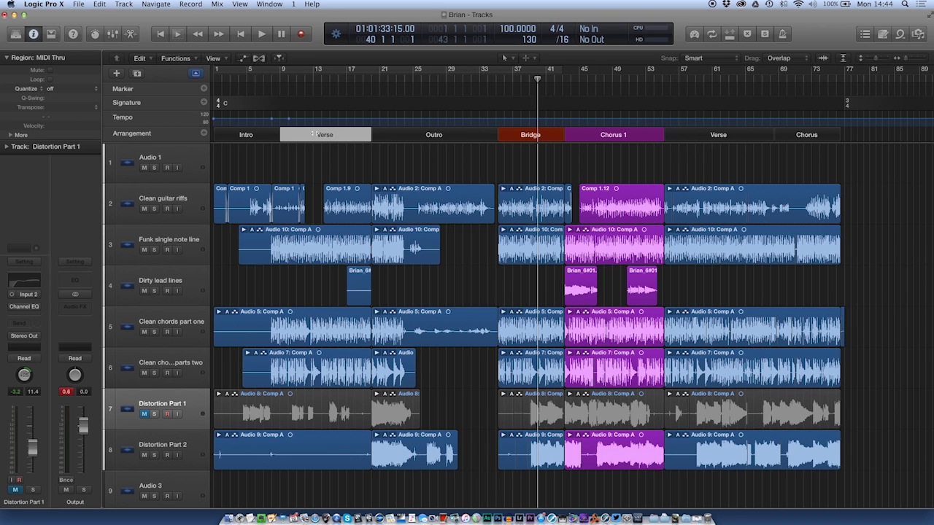
{"action": "mouse_move", "coordinate": [363, 134]}
{"action": "left_mouse_down"}
{"action": "mouse_move", "coordinate": [738, 143]}
{"action": "mouse_move", "coordinate": [564, 148]}
{"action": "left_mouse_up"}
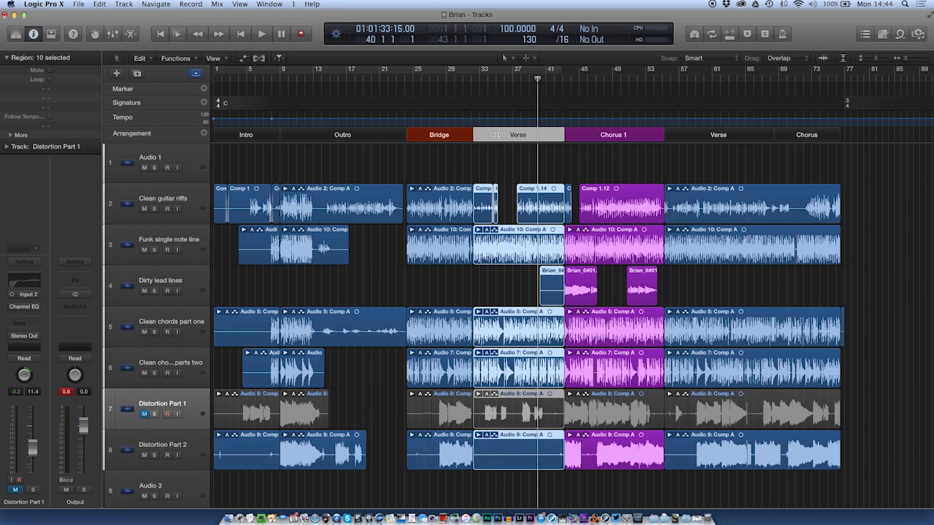
{"action": "key", "text": "super+z"}
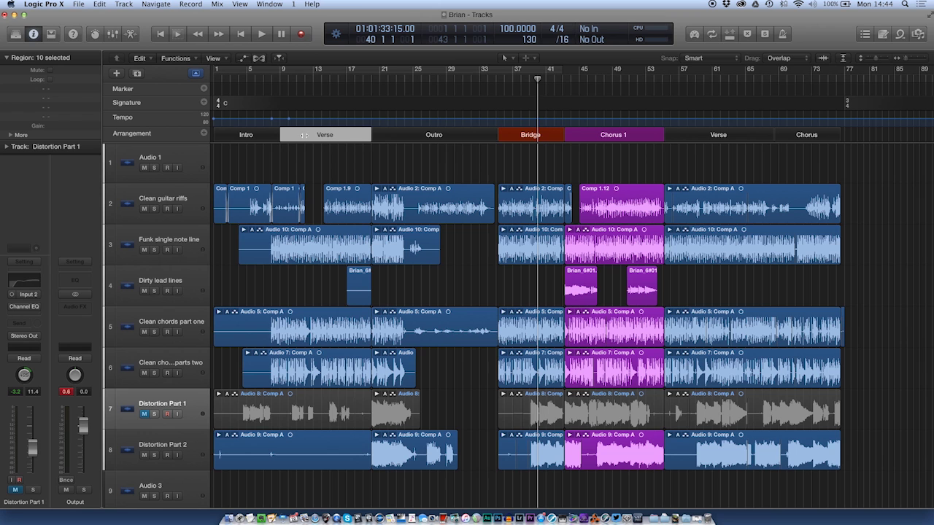
{"action": "left_click_drag", "start_coordinate": [307, 135], "coordinate": [500, 134]}
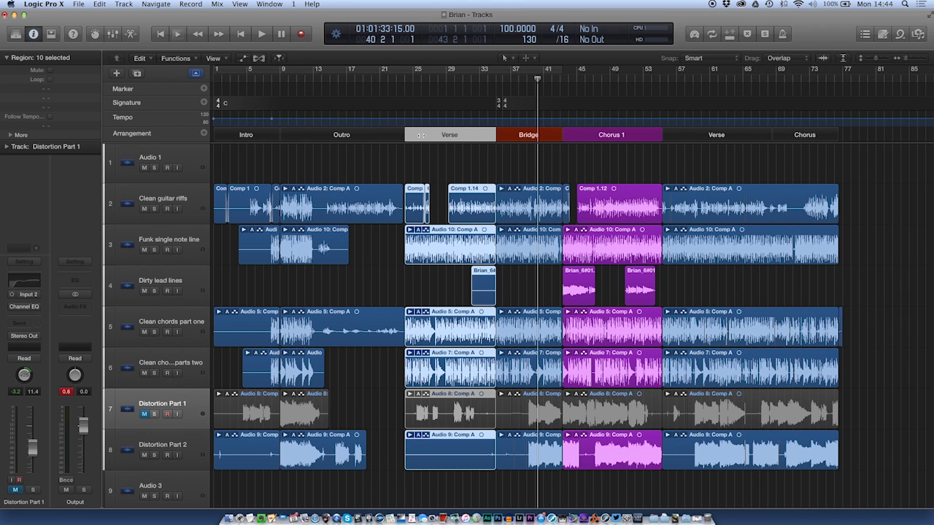
{"action": "left_click_drag", "start_coordinate": [420, 135], "coordinate": [564, 134]}
{"action": "key", "text": "super+z"}
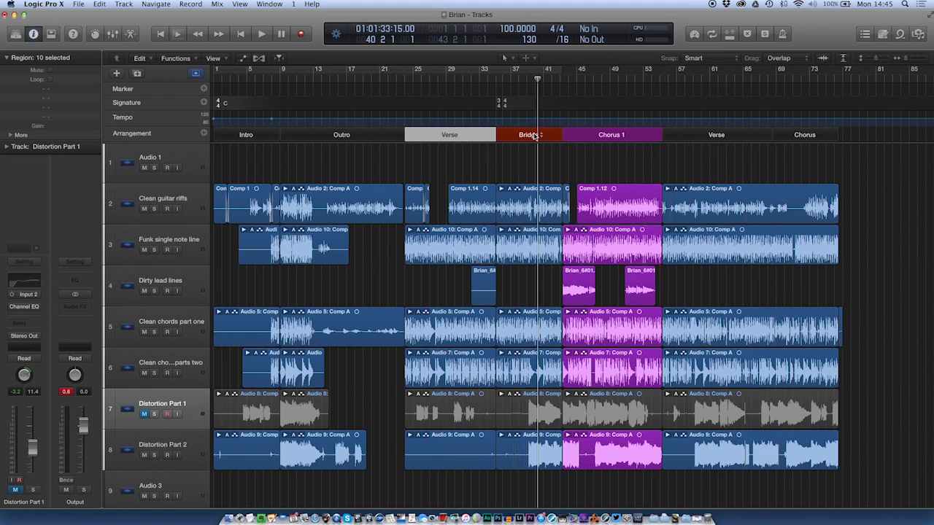
{"action": "key", "text": "super+z"}
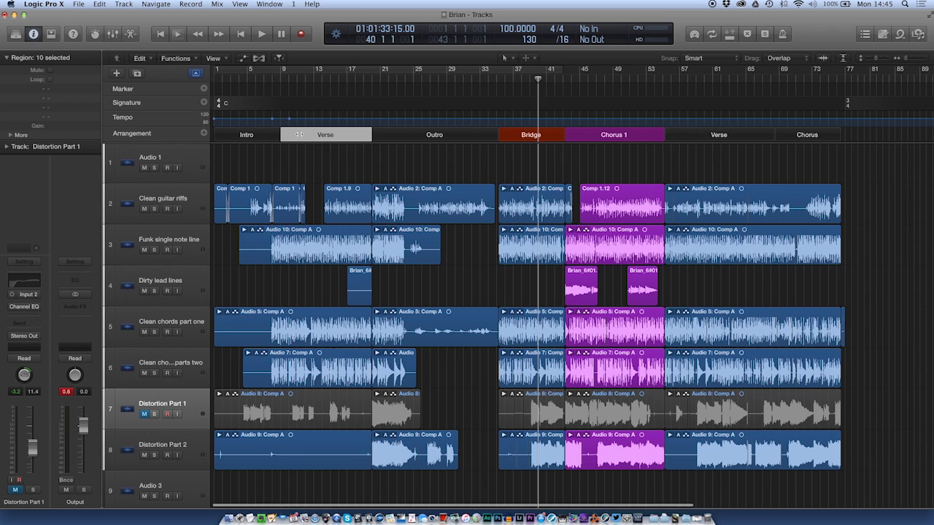
{"action": "mouse_move", "coordinate": [294, 135]}
{"action": "left_mouse_down"}
{"action": "mouse_move", "coordinate": [562, 139]}
{"action": "mouse_move", "coordinate": [497, 139]}
{"action": "left_mouse_up"}
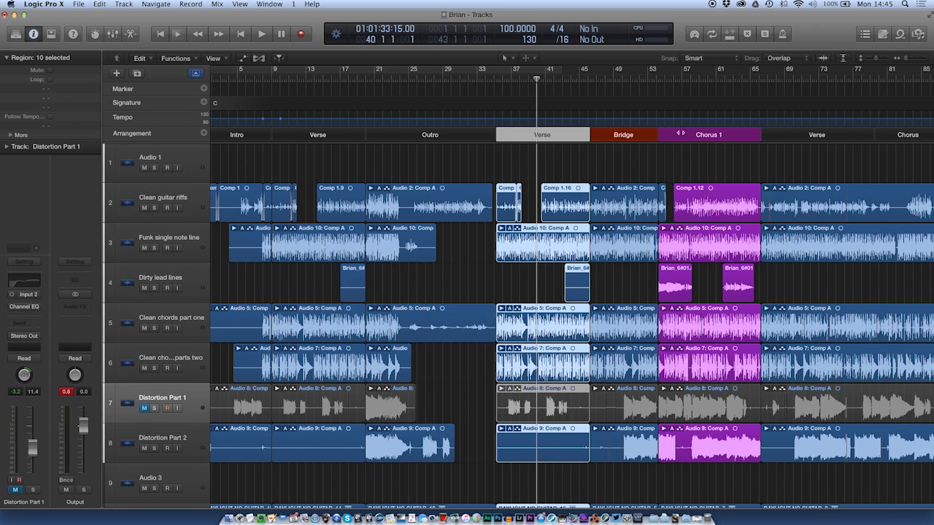
Option-drag the Chorus 1 marker left, dropping the copy between the first Verse and Outro
{"action": "left_click_drag", "start_coordinate": [680, 134], "coordinate": [681, 134]}
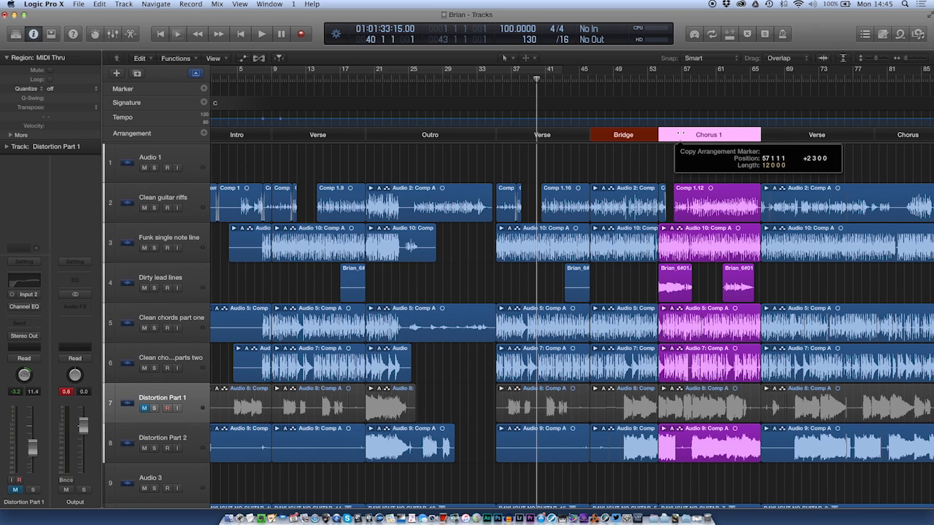
{"action": "left_click_drag", "start_coordinate": [680, 134], "coordinate": [364, 142]}
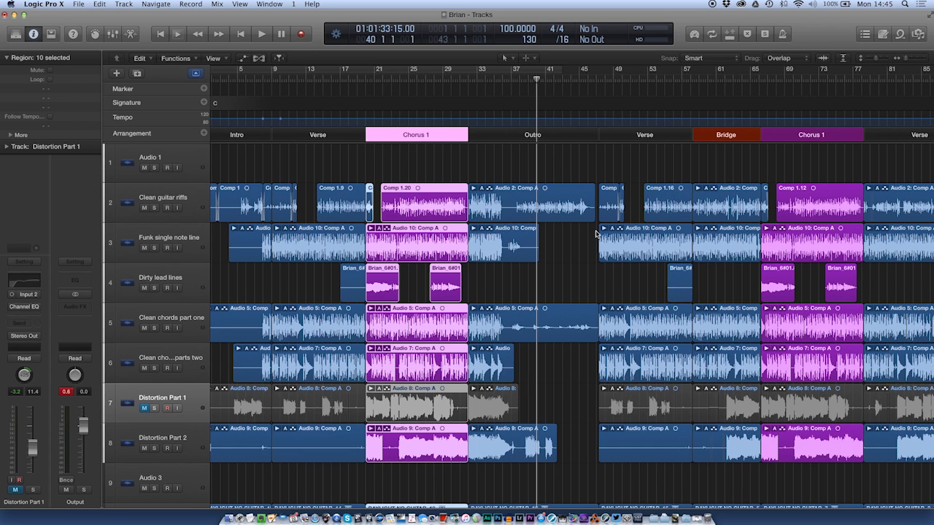
{"action": "scroll", "coordinate": [596, 233], "scroll_direction": "left", "scroll_amount": 2}
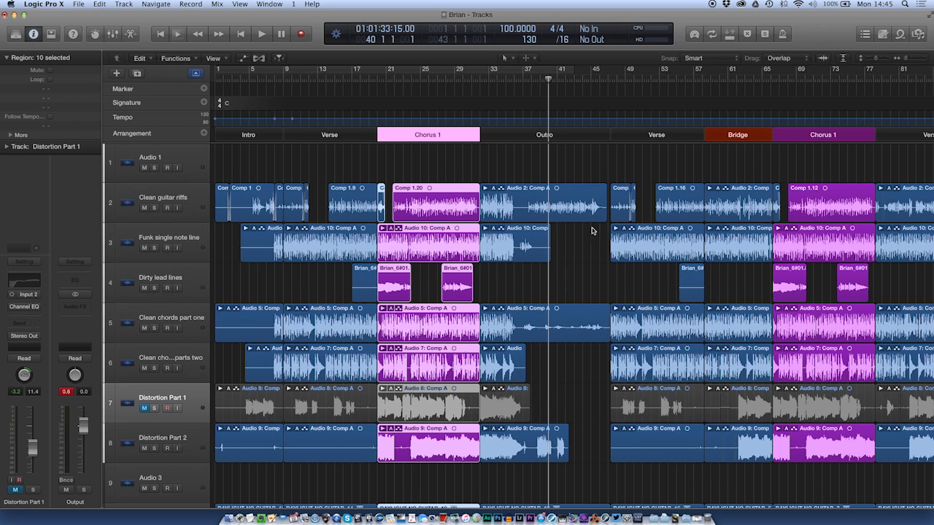
{"action": "scroll", "coordinate": [632, 278], "scroll_direction": "up", "scroll_amount": 1}
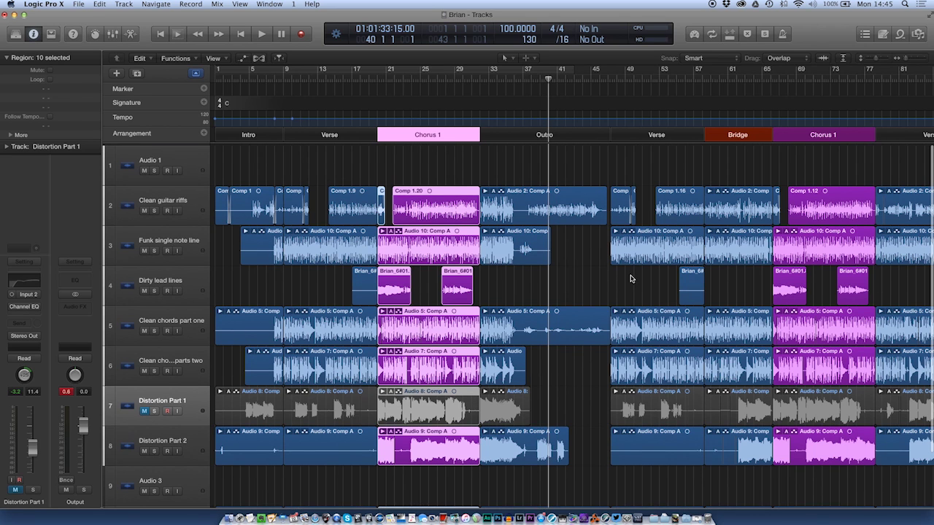